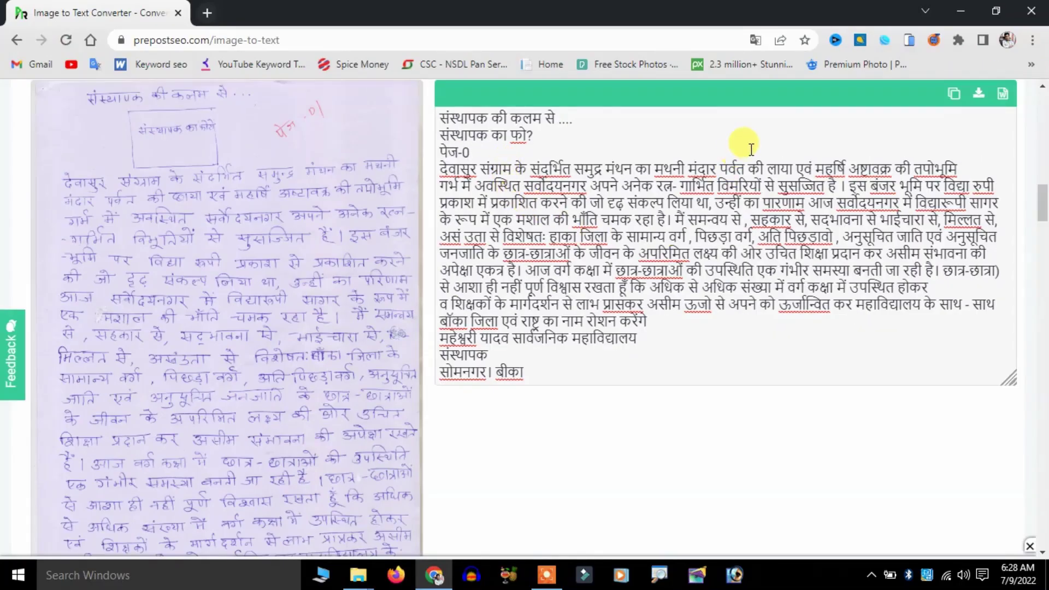
# - Scroll through the extracted Hindi text on the PrepostSEO result page
pyautogui.scroll(1, 752, 148)
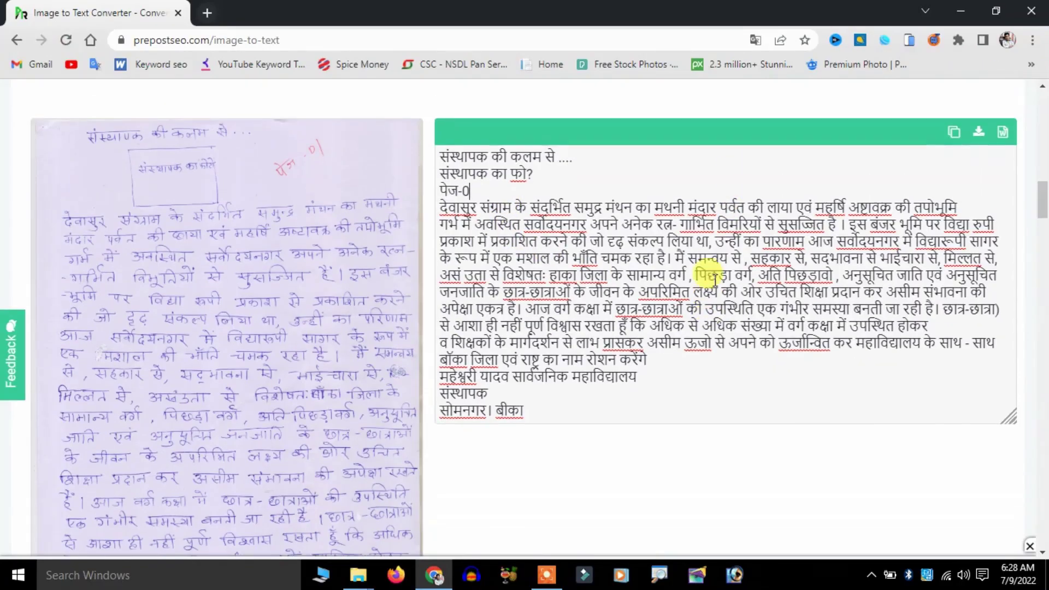
pyautogui.scroll(-1, 716, 280)
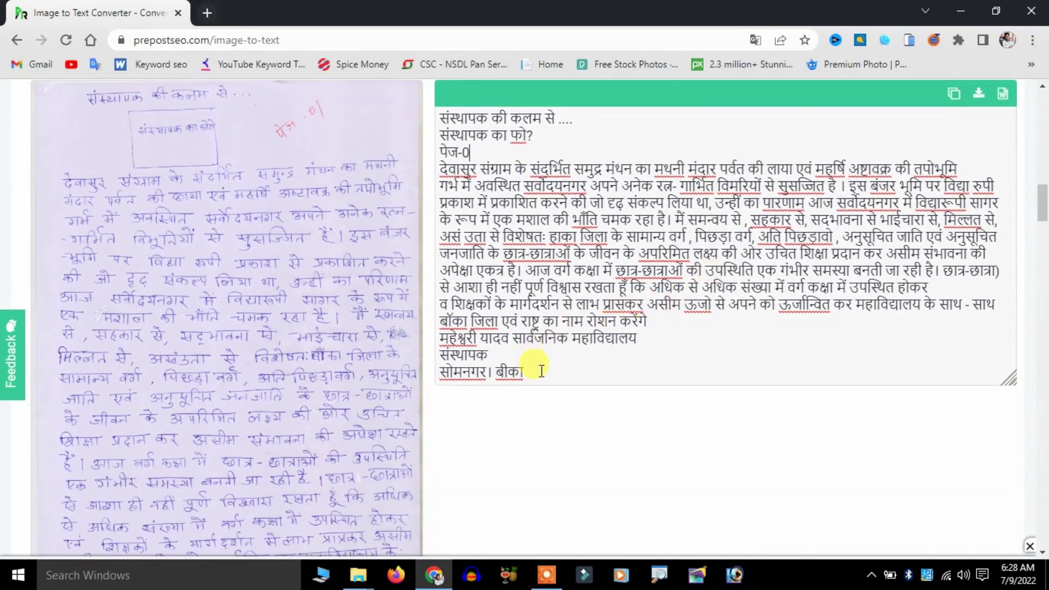
pyautogui.scroll(1, 926, 146)
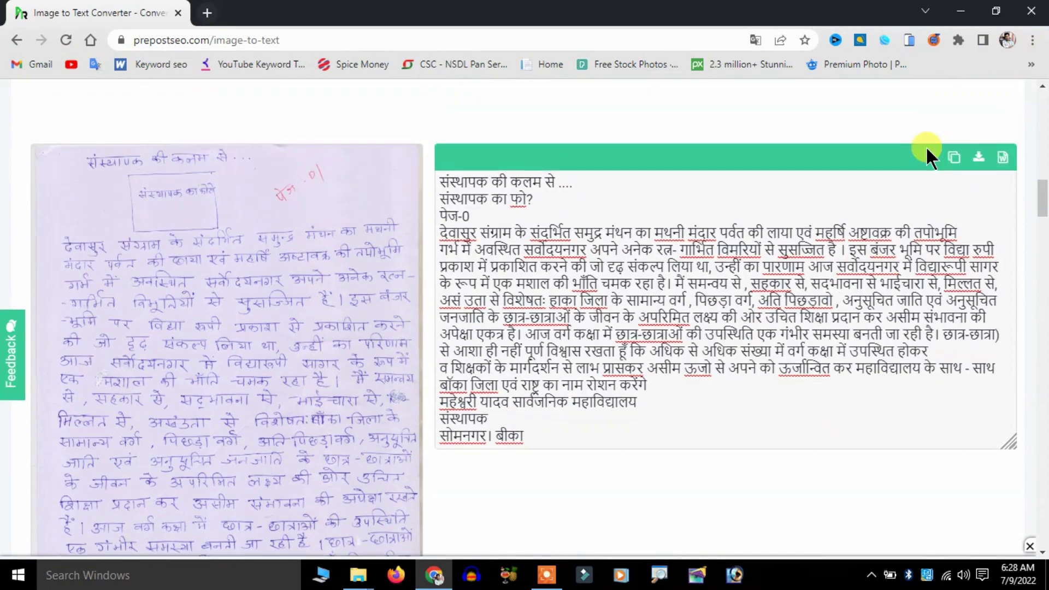
pyautogui.scroll(1, 951, 235)
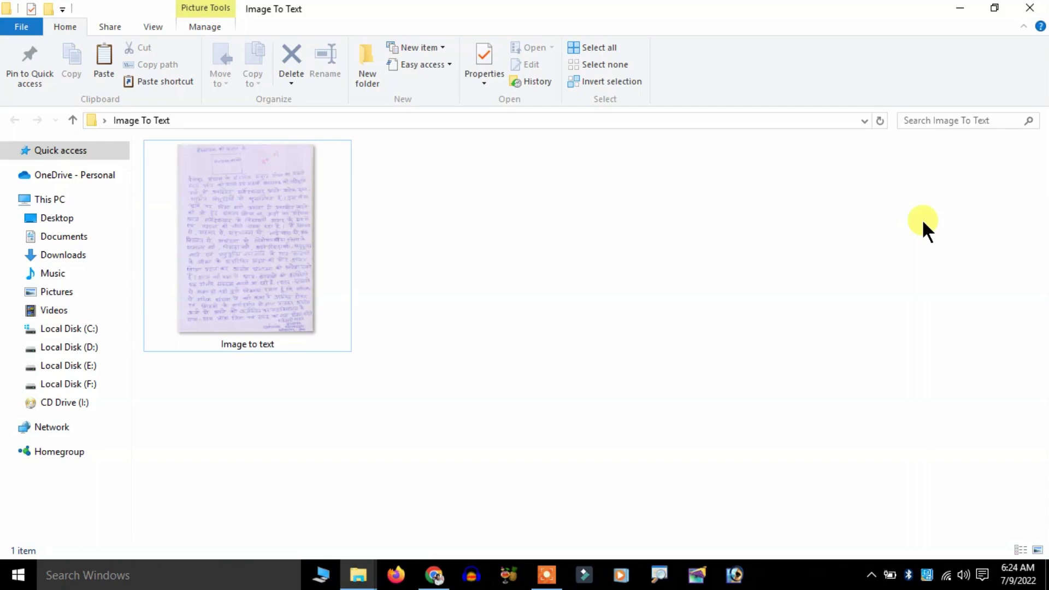
pyautogui.doubleClick(221, 245)
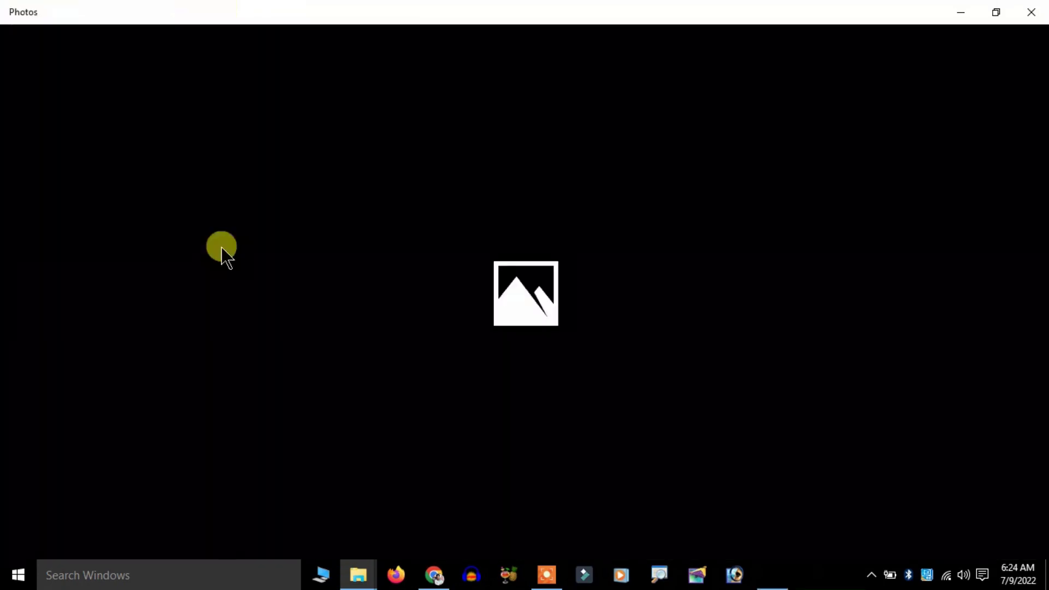
pyautogui.scroll(3, 619, 255)
pyautogui.scroll(5, 604, 543)
pyautogui.scroll(2, 490, 433)
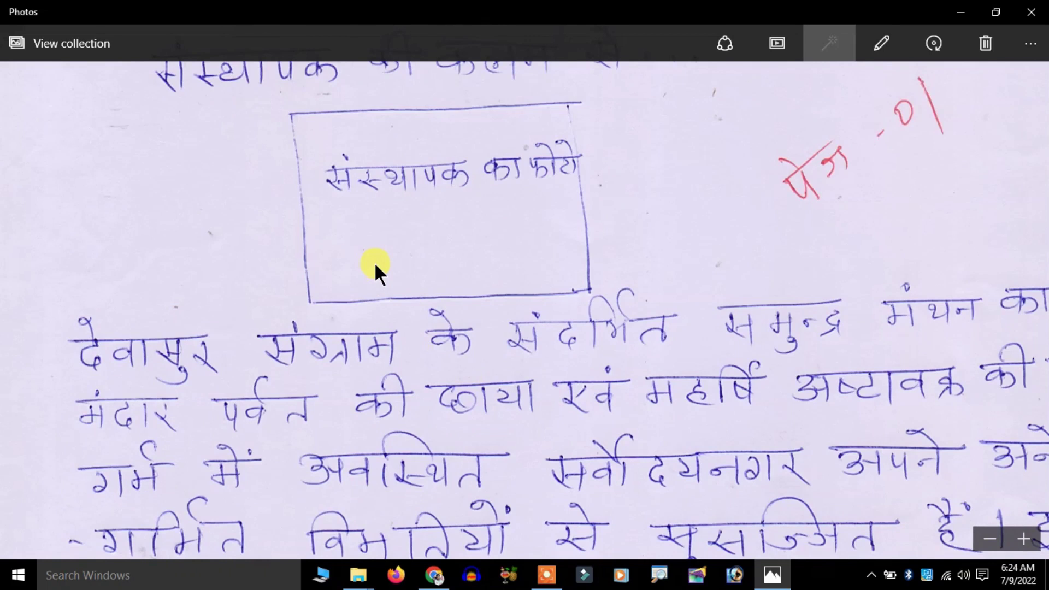
pyautogui.moveTo(690, 379); pyautogui.dragTo(561, 347)
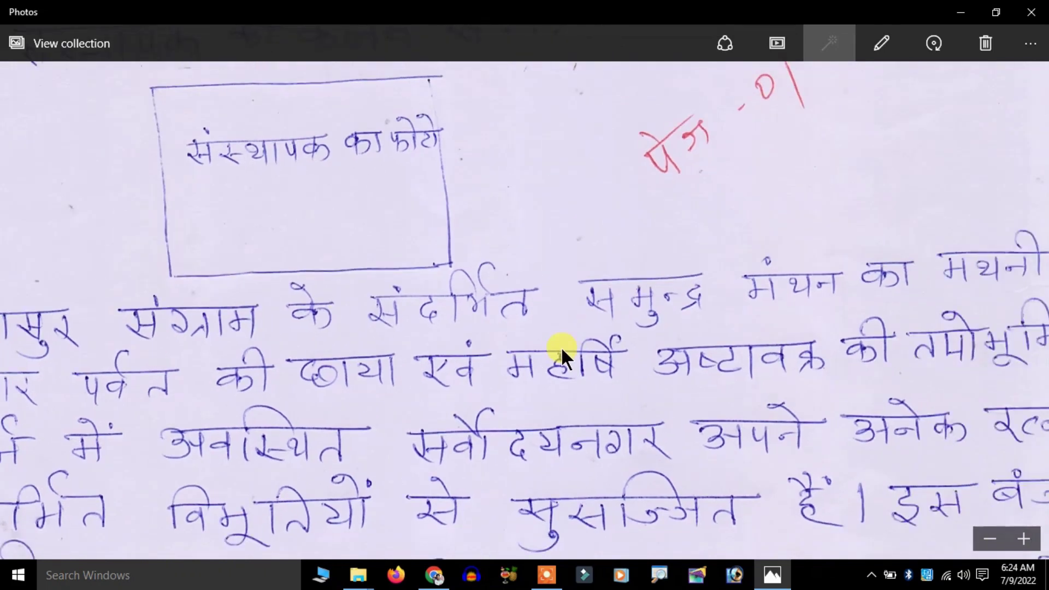
pyautogui.scroll(-2, 561, 346)
pyautogui.scroll(-1, 561, 346)
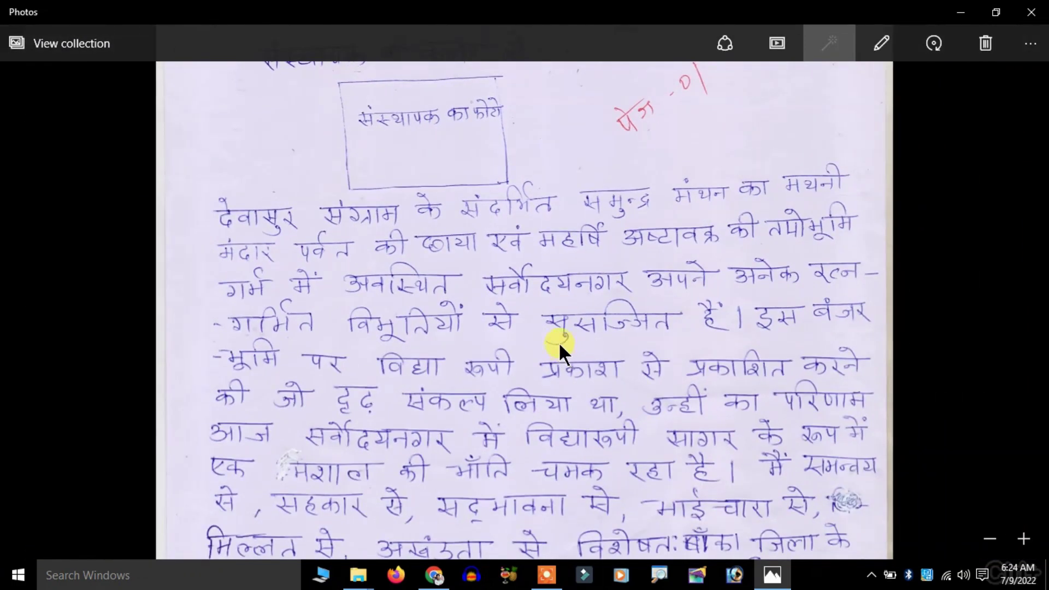
pyautogui.moveTo(558, 342); pyautogui.dragTo(639, 139)
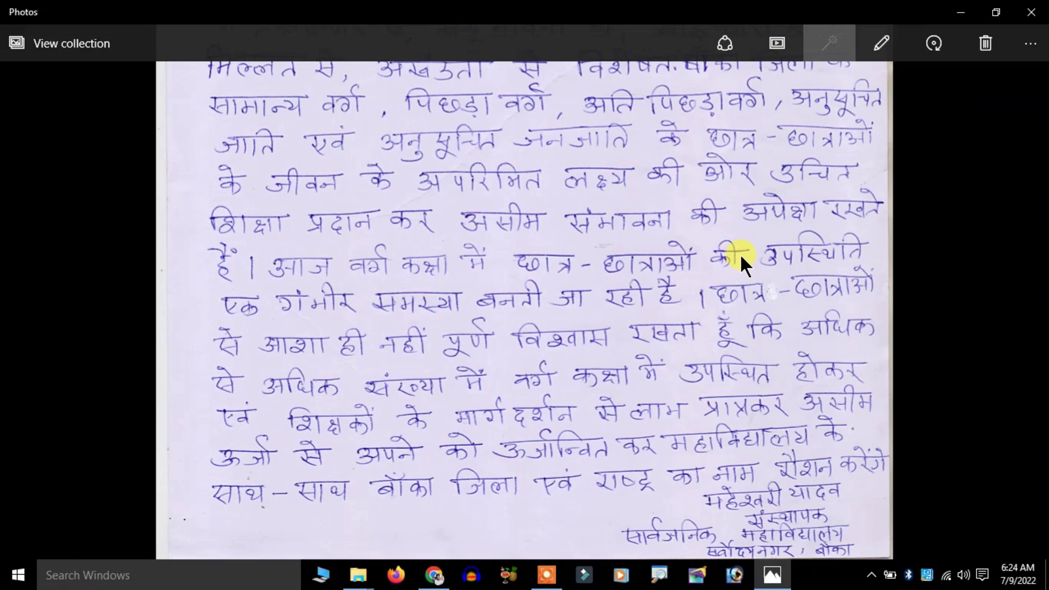
pyautogui.scroll(4, 556, 174)
pyautogui.scroll(2, 552, 201)
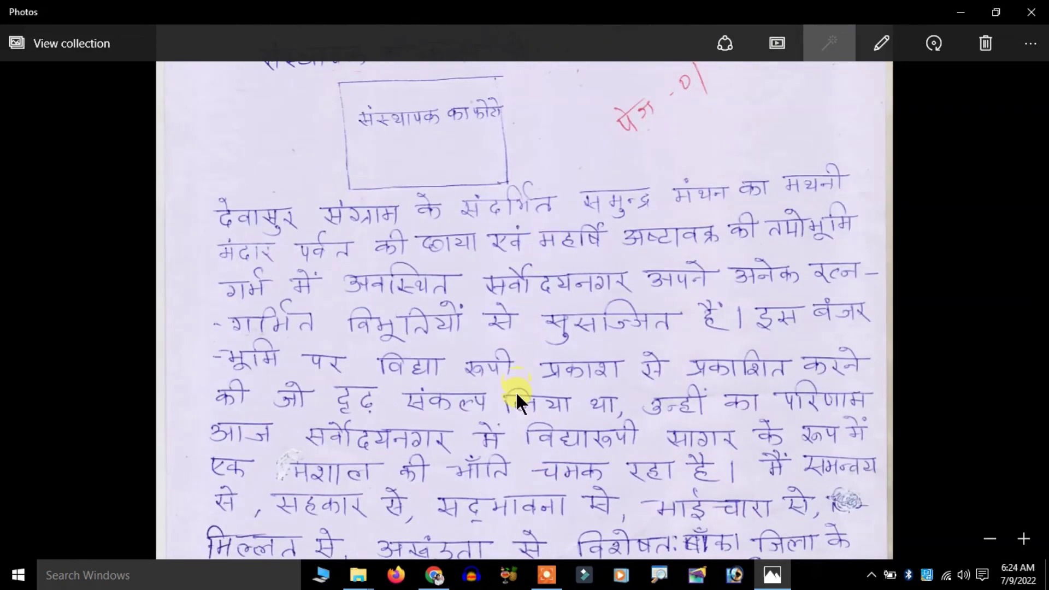
pyautogui.scroll(-3, 516, 392)
pyautogui.scroll(-2, 574, 319)
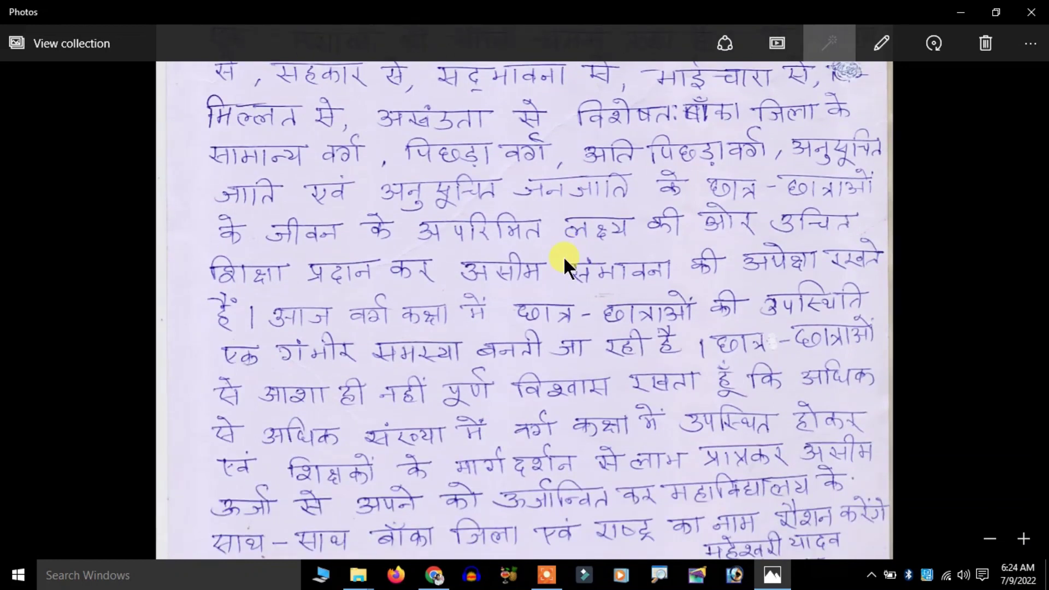
pyautogui.scroll(-1, 563, 286)
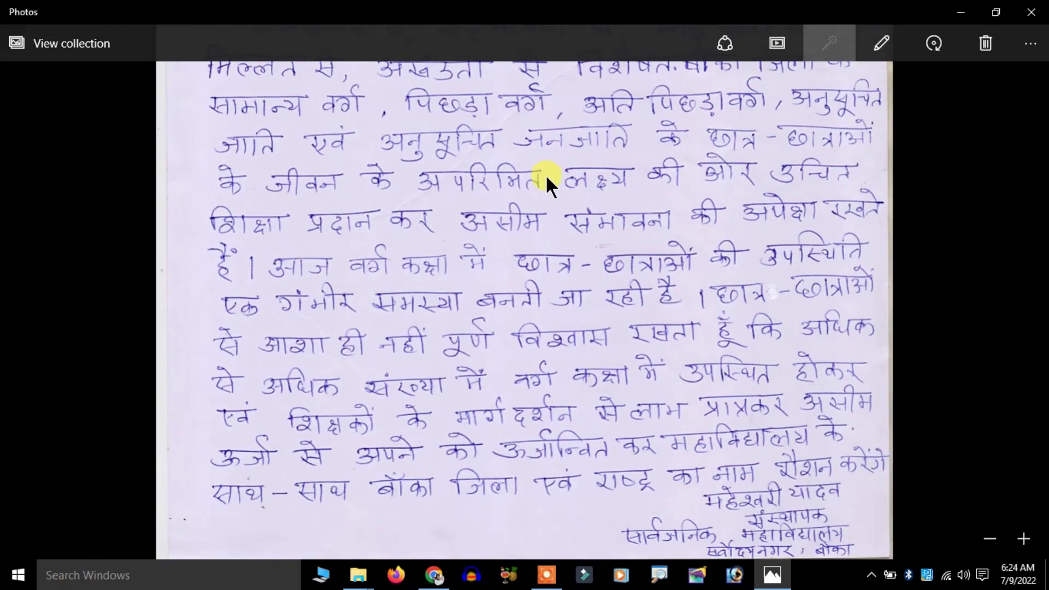
pyautogui.click(1031, 12)
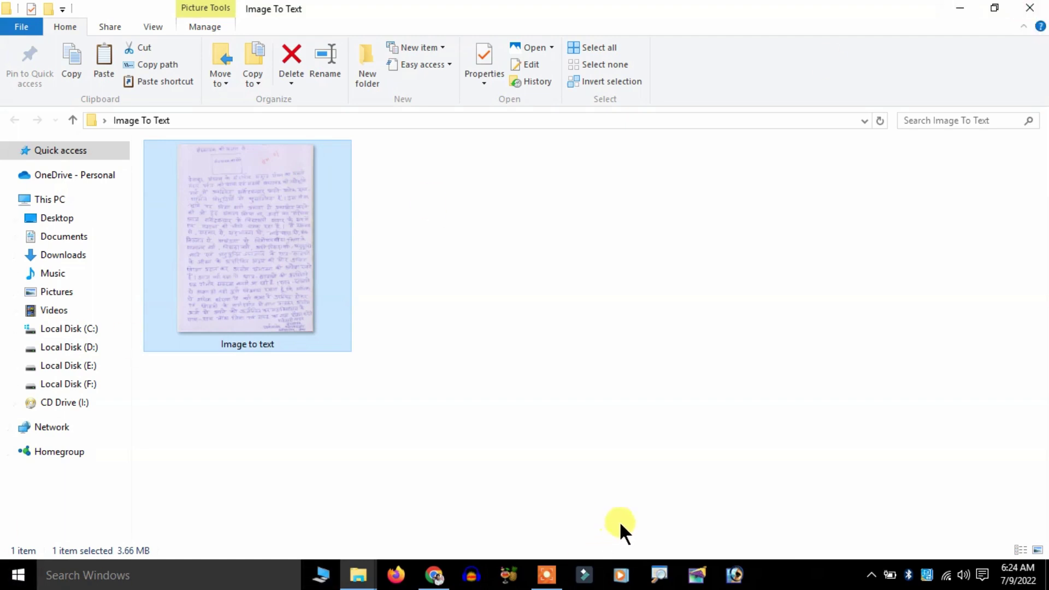
# - Search Google for 'image to text' and open the Pre Post SEO converter result
pyautogui.click(429, 583)
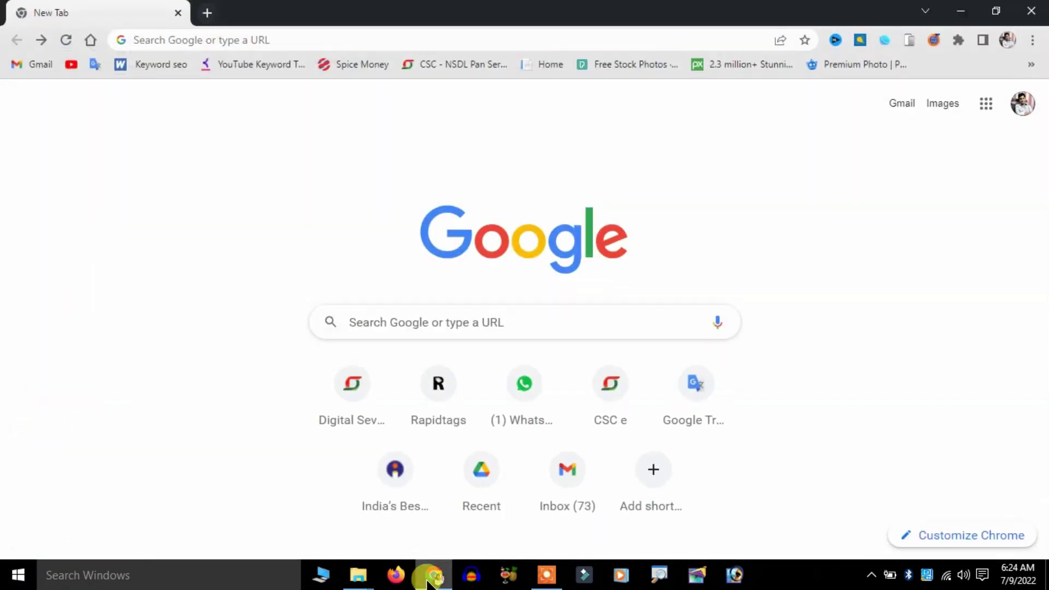
pyautogui.click(514, 330)
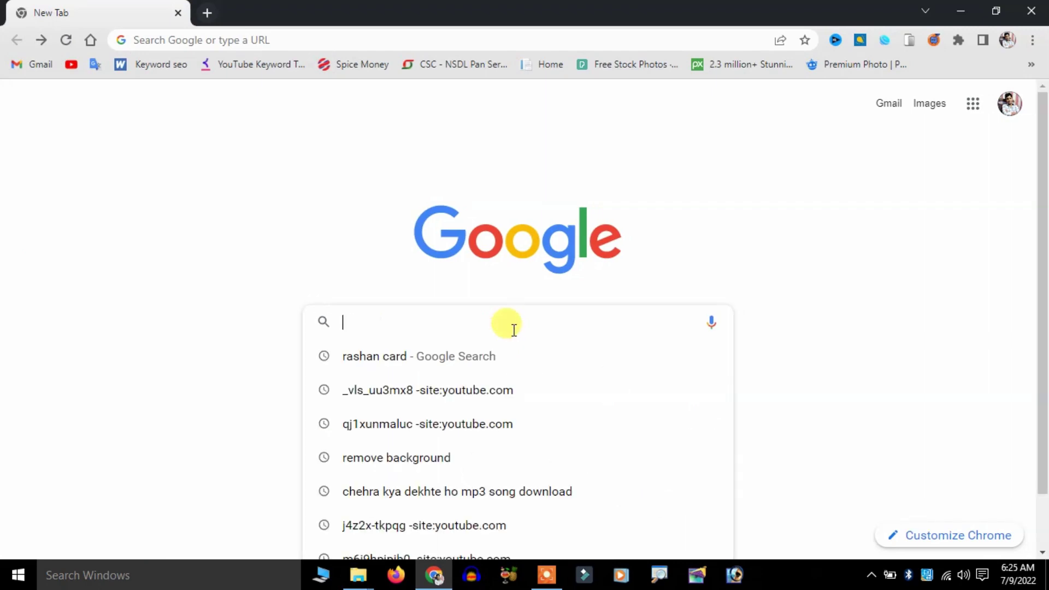
pyautogui.write('im')
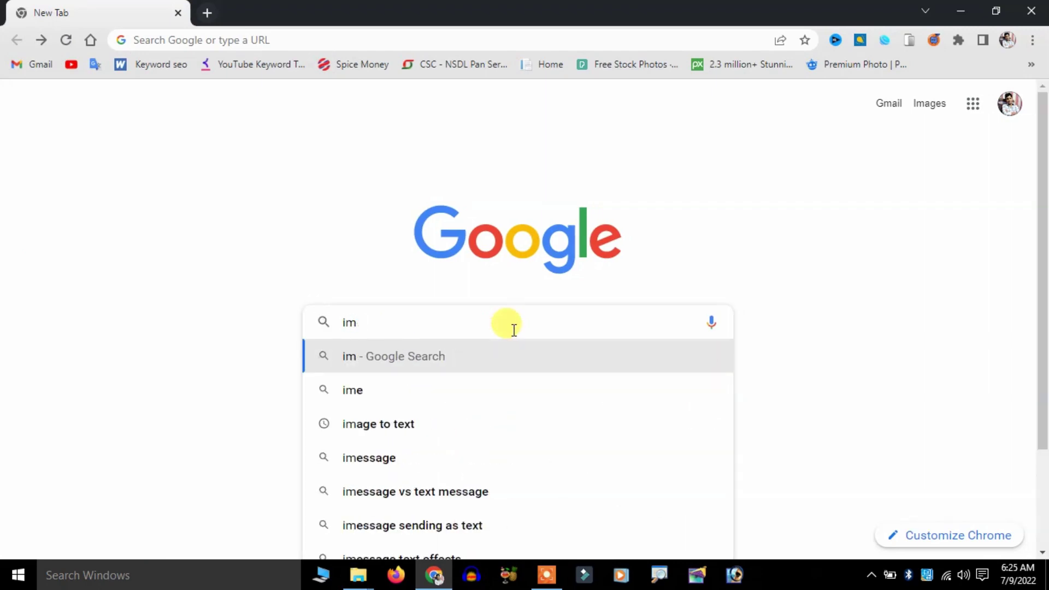
pyautogui.write('age')
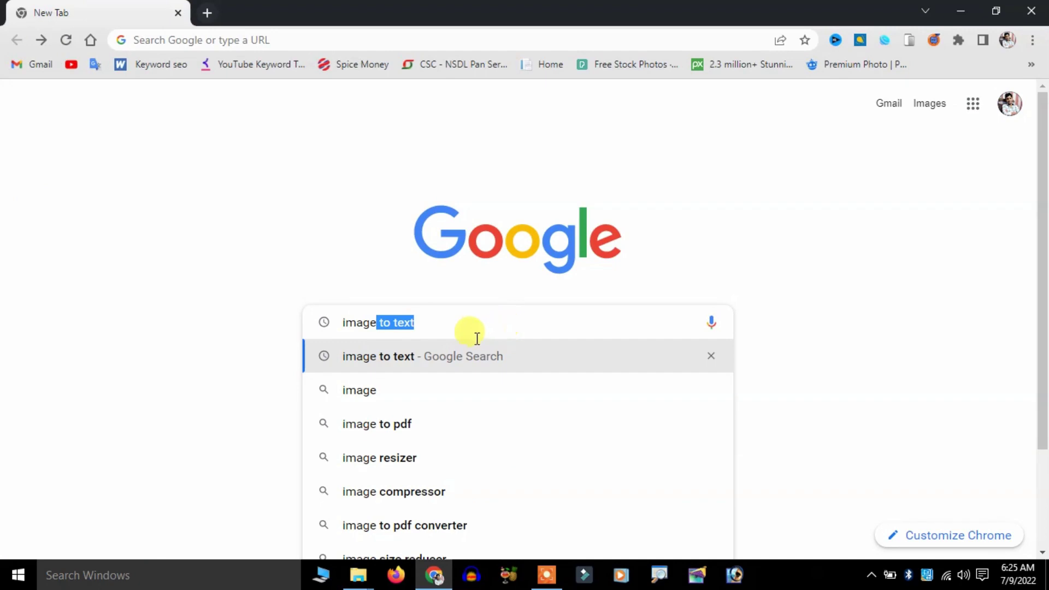
pyautogui.click(380, 354)
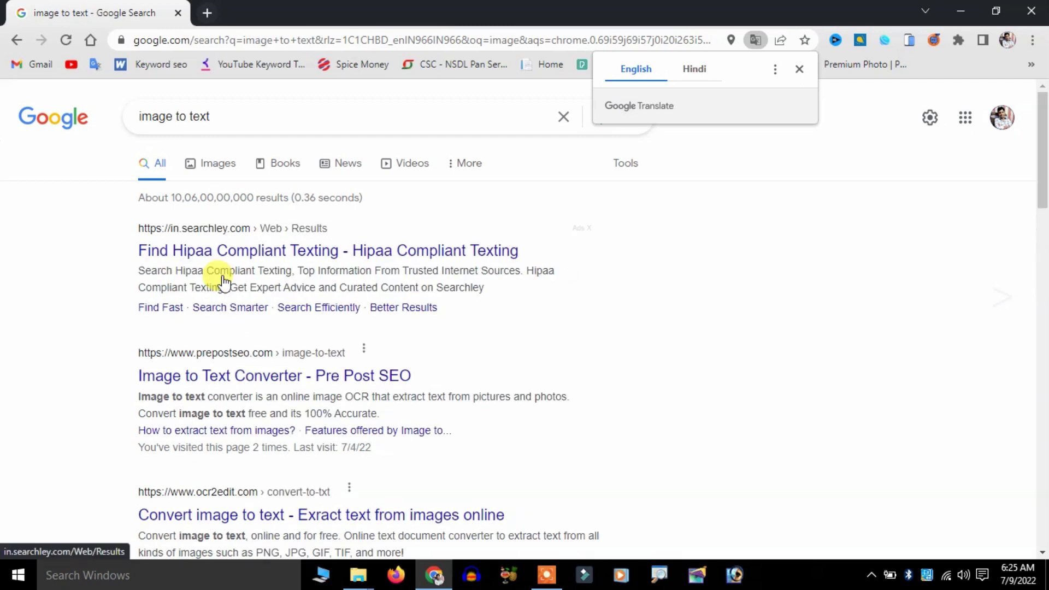
pyautogui.scroll(-1, 330, 363)
pyautogui.scroll(-1, 330, 363)
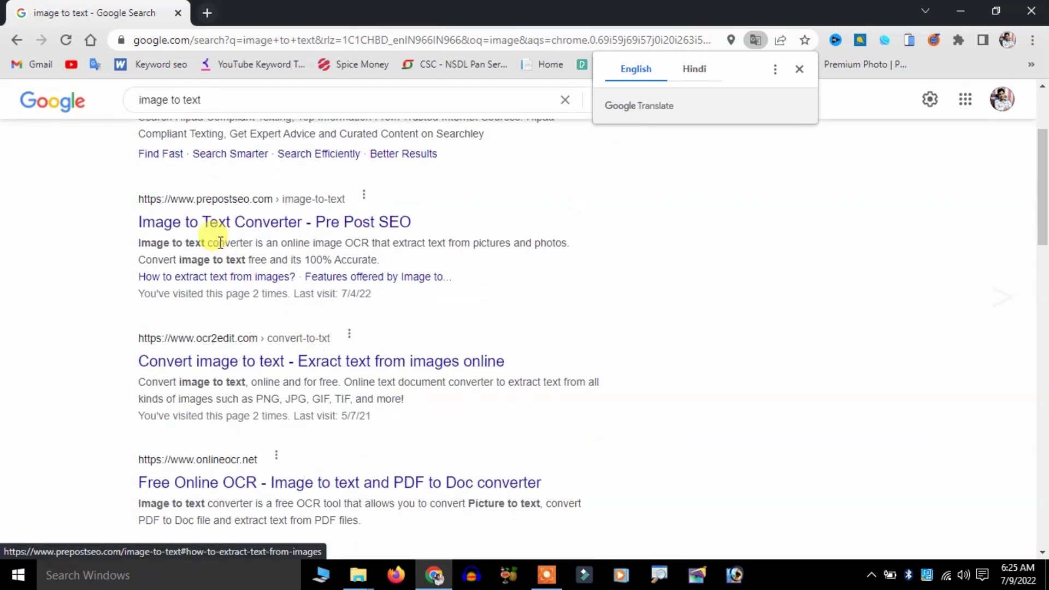
pyautogui.click(305, 230)
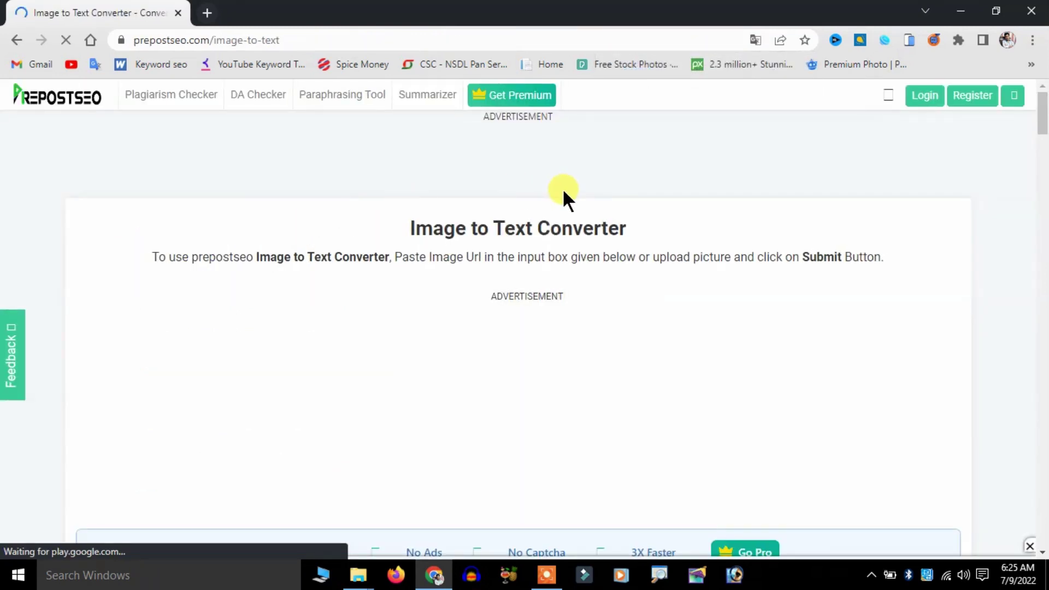
# - Scroll down the converter page to the image upload box with browse files
pyautogui.scroll(-1, 563, 194)
pyautogui.scroll(-2, 563, 194)
pyautogui.scroll(-2, 563, 194)
pyautogui.scroll(-1, 563, 194)
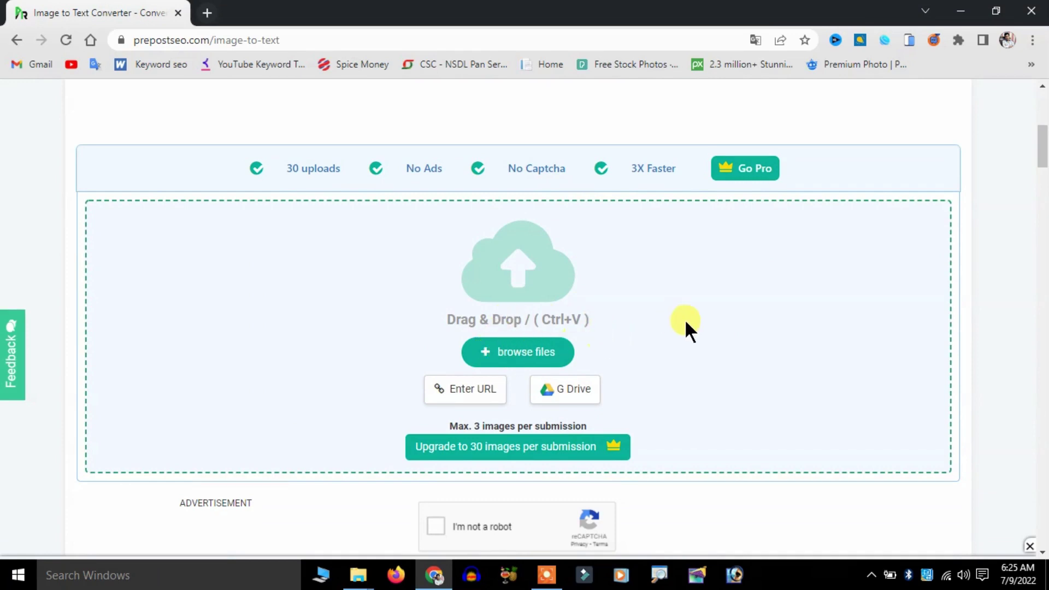
pyautogui.scroll(-3, 696, 316)
pyautogui.scroll(3, 697, 315)
pyautogui.scroll(-2, 697, 316)
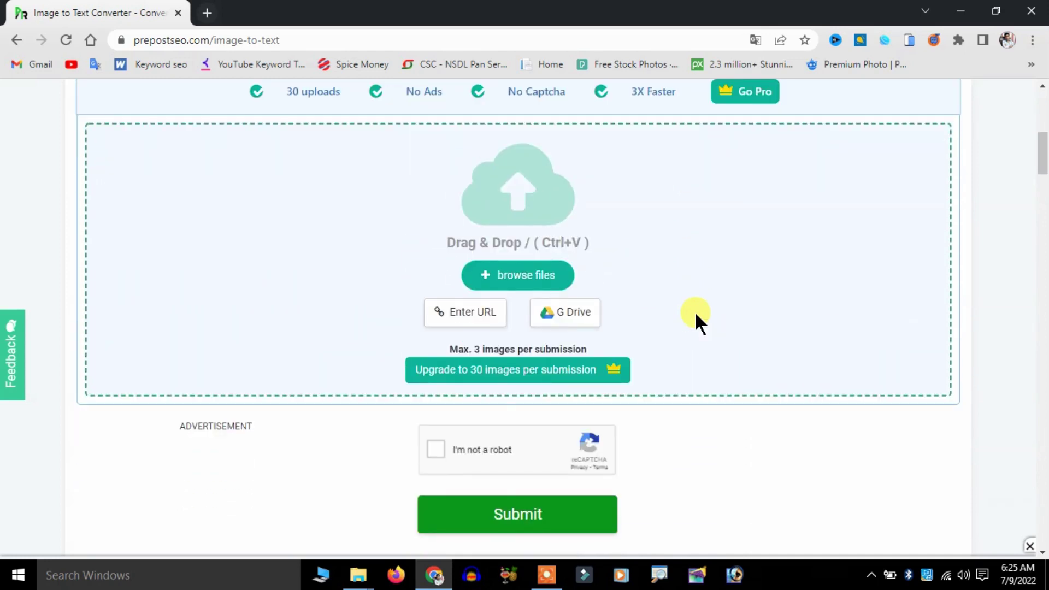
pyautogui.scroll(-5, 696, 316)
pyautogui.scroll(-3, 696, 315)
pyautogui.scroll(4, 696, 316)
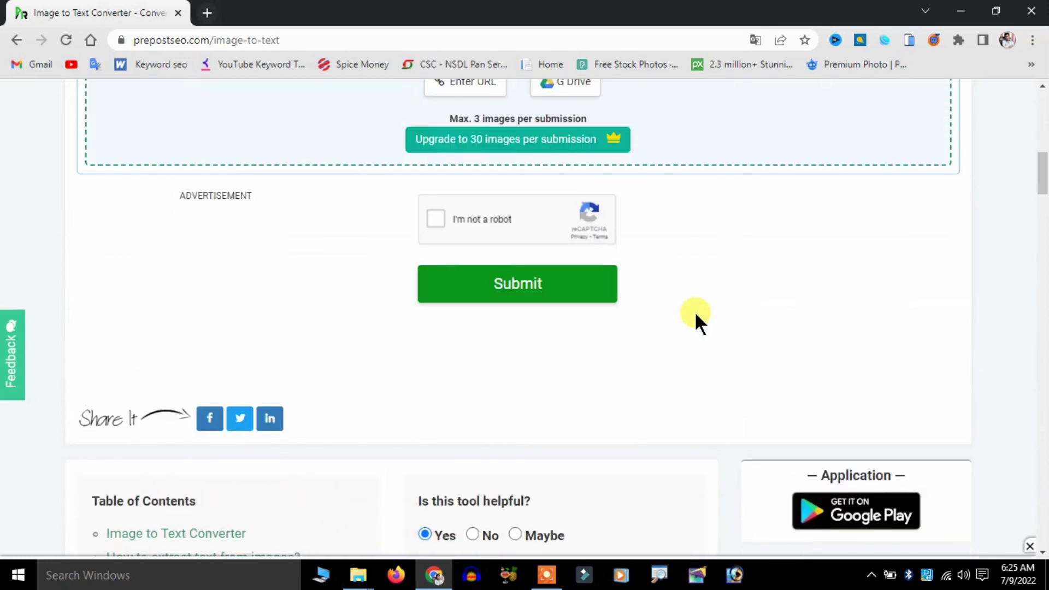
pyautogui.scroll(4, 696, 316)
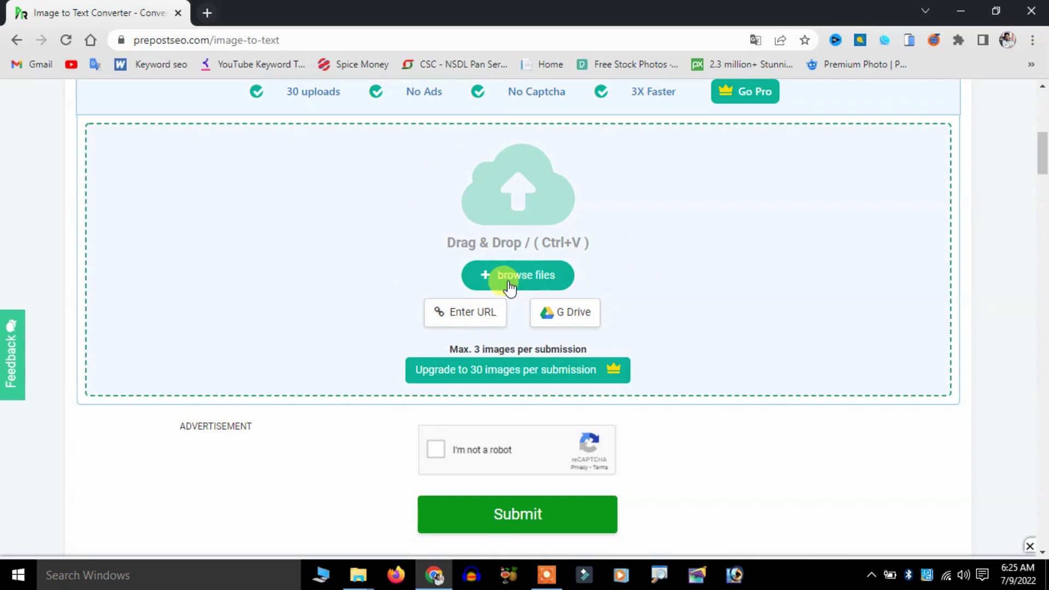
# - Upload the 'Image to text' file from the Desktop's Image To Text folder
pyautogui.click(509, 285)
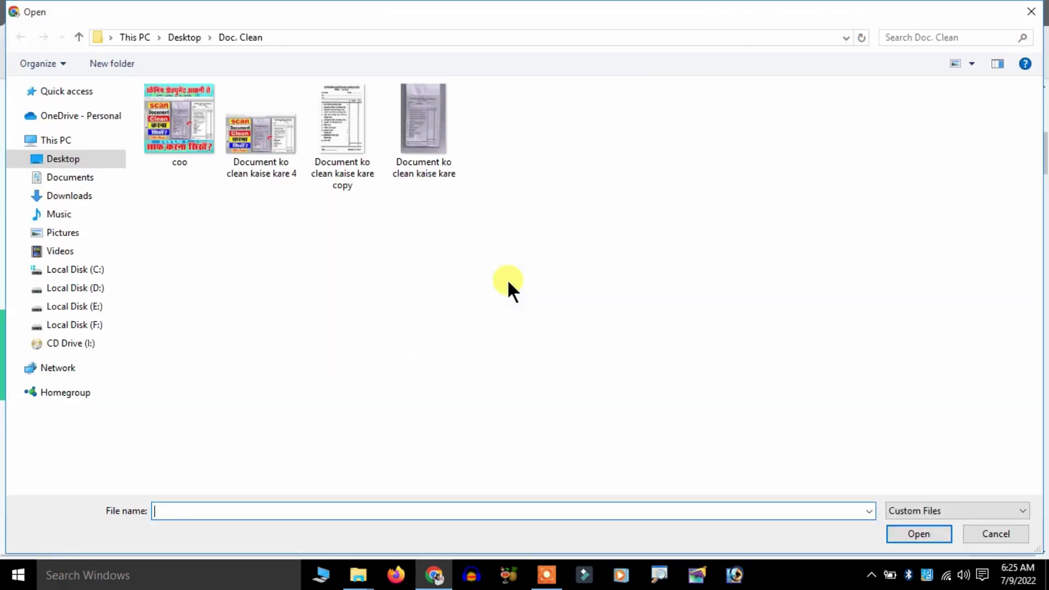
pyautogui.click(65, 158)
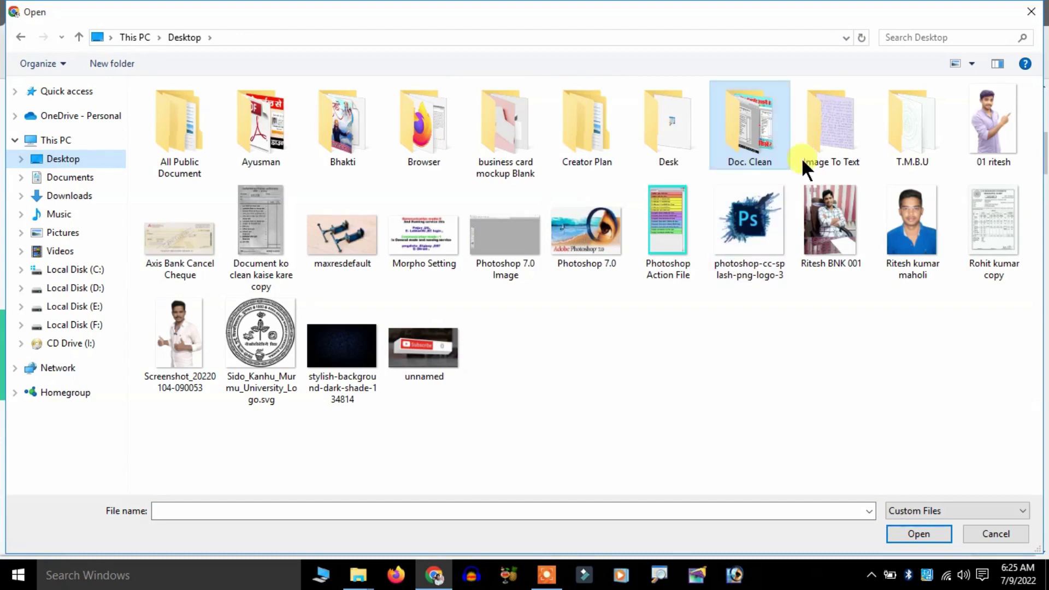
pyautogui.doubleClick(831, 142)
pyautogui.click(205, 130)
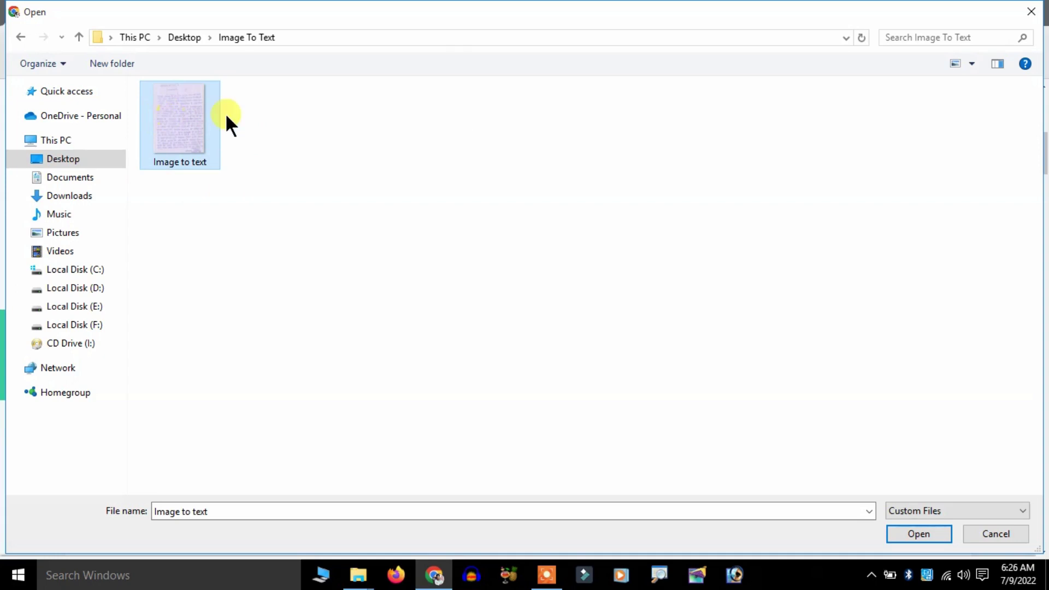
pyautogui.click(920, 533)
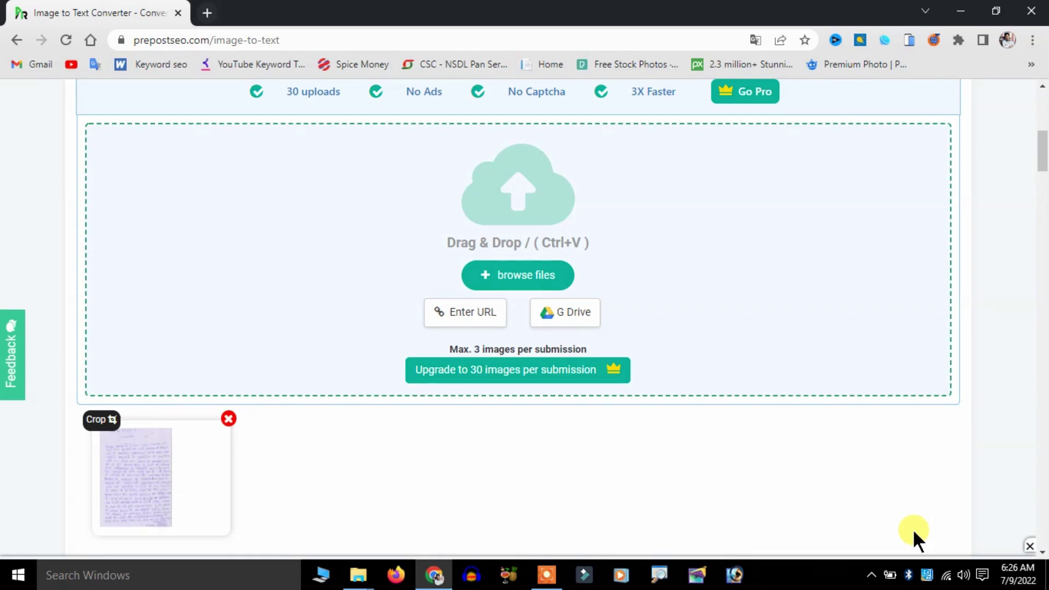
pyautogui.scroll(-4, 725, 445)
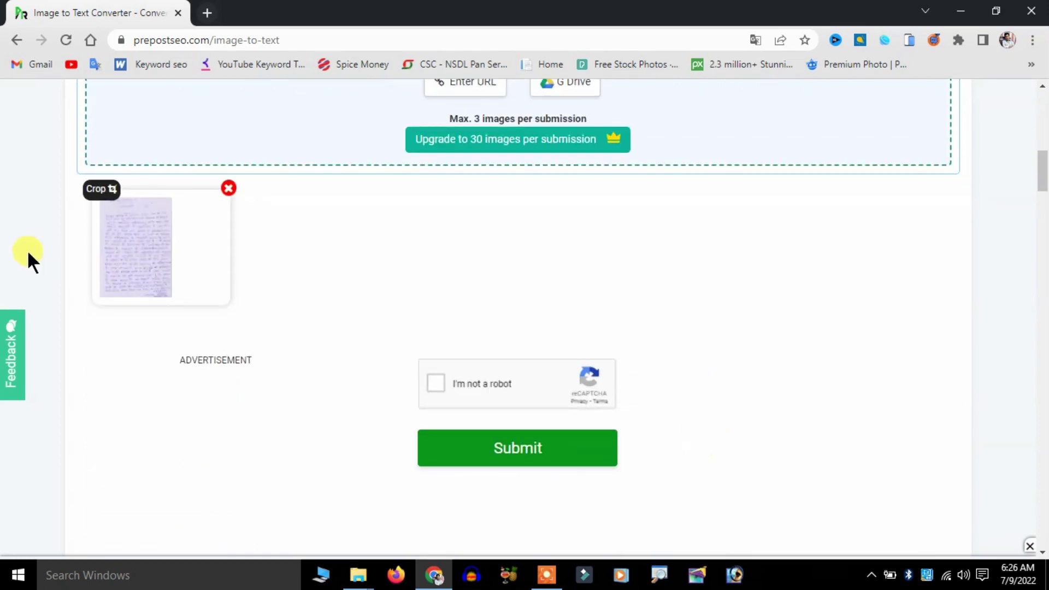
pyautogui.scroll(3, 173, 241)
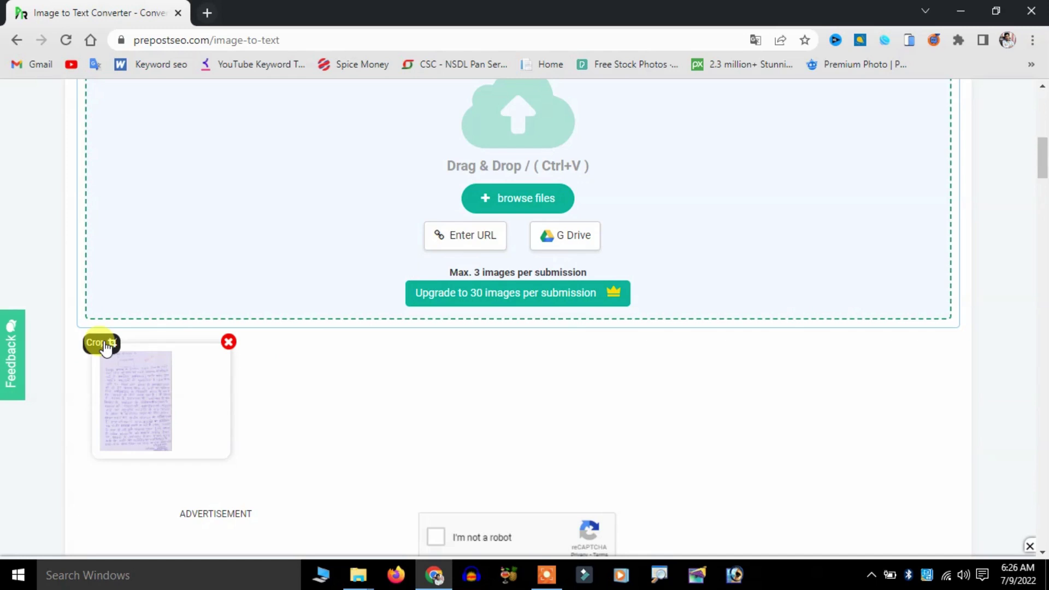
pyautogui.scroll(-1, 112, 366)
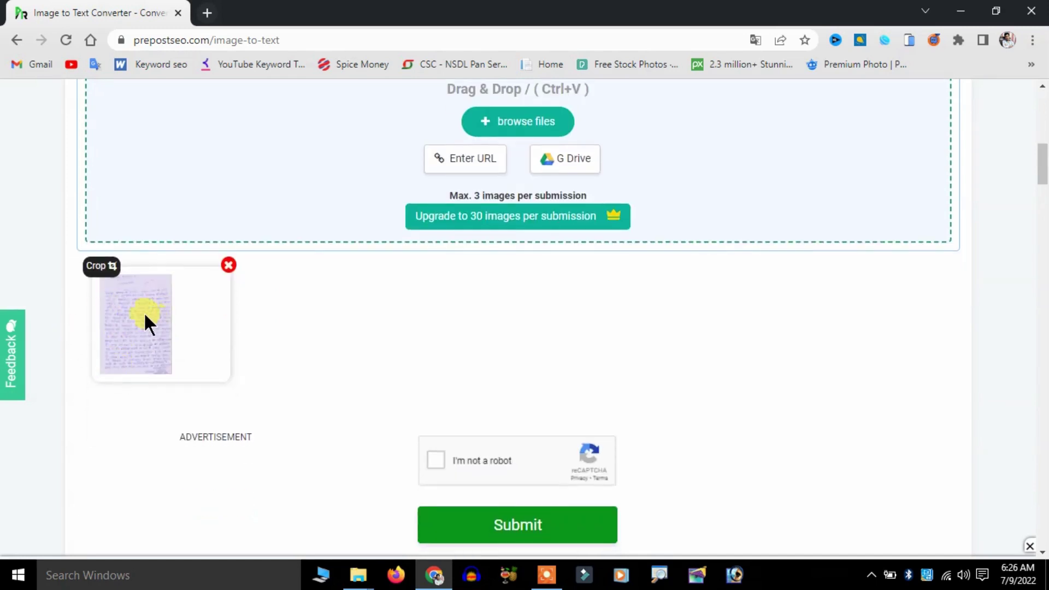
pyautogui.click(106, 267)
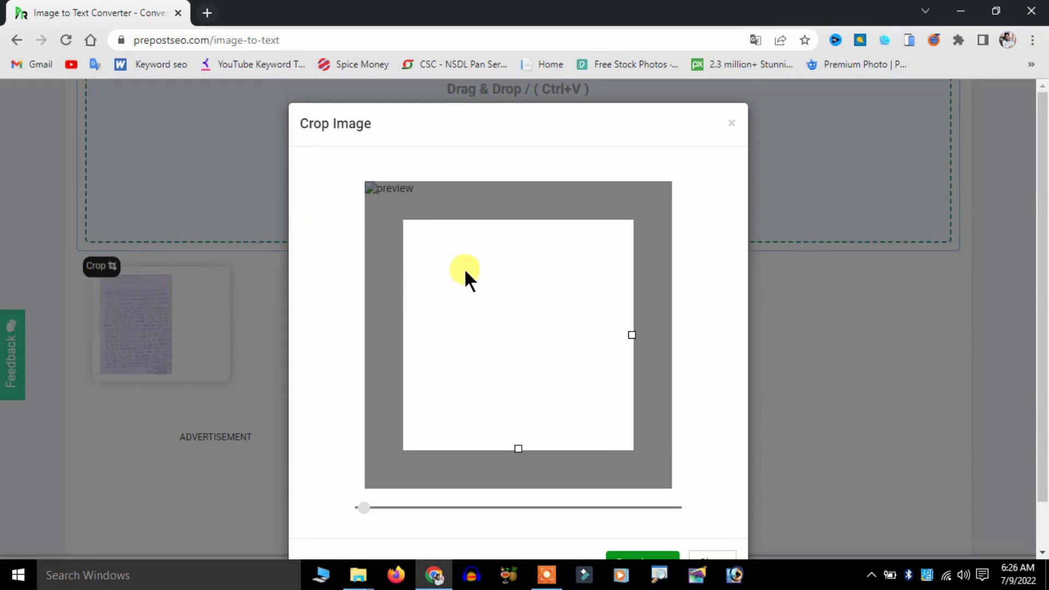
pyautogui.moveTo(357, 508)
pyautogui.mouseDown()
pyautogui.moveTo(398, 497)
pyautogui.moveTo(379, 489)
pyautogui.moveTo(434, 484)
pyautogui.moveTo(357, 485)
pyautogui.mouseUp()
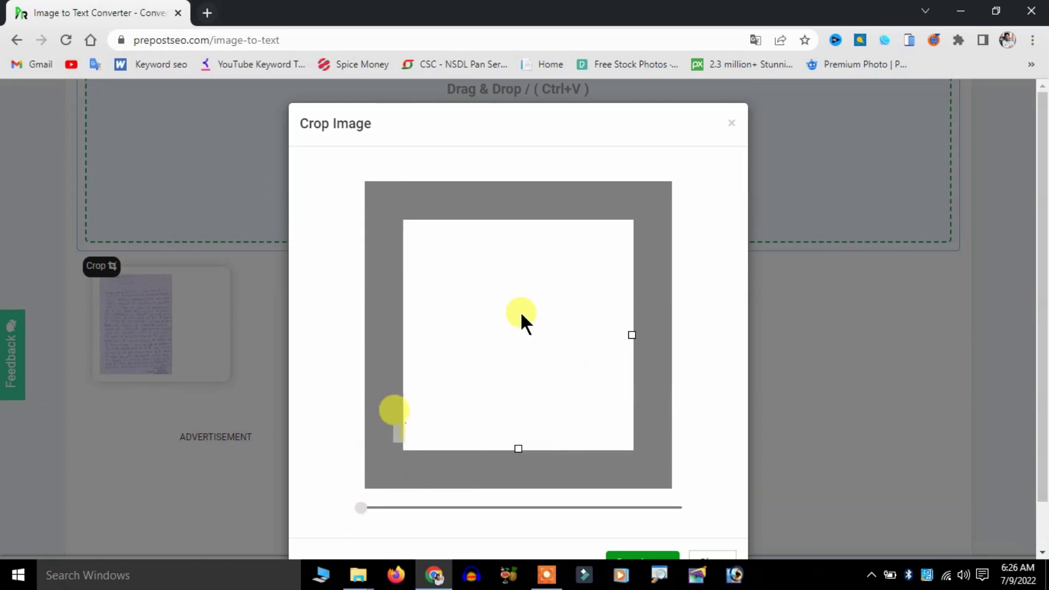
pyautogui.scroll(-1, 726, 356)
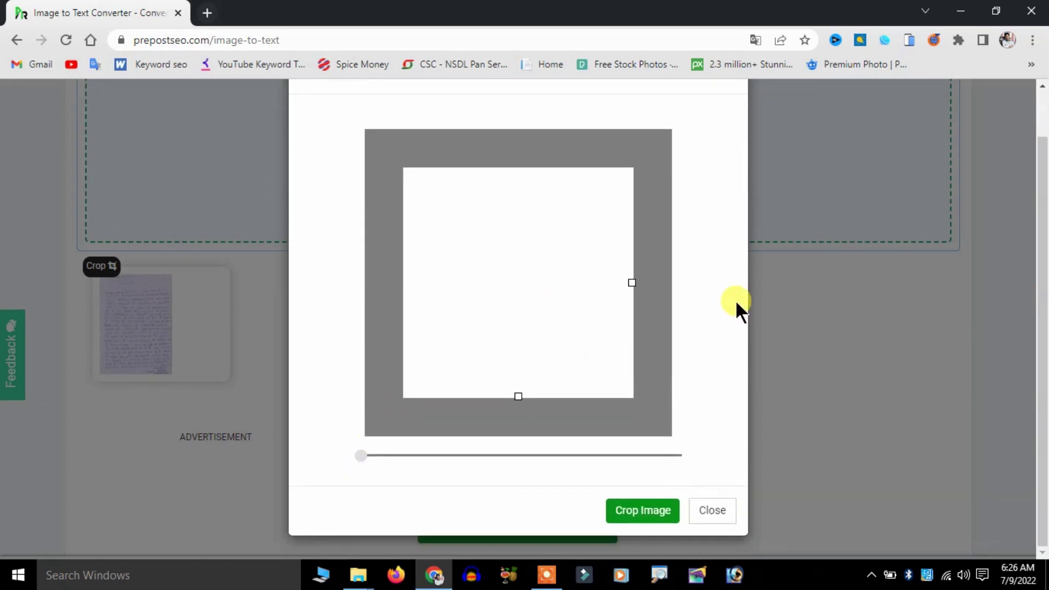
pyautogui.click(714, 510)
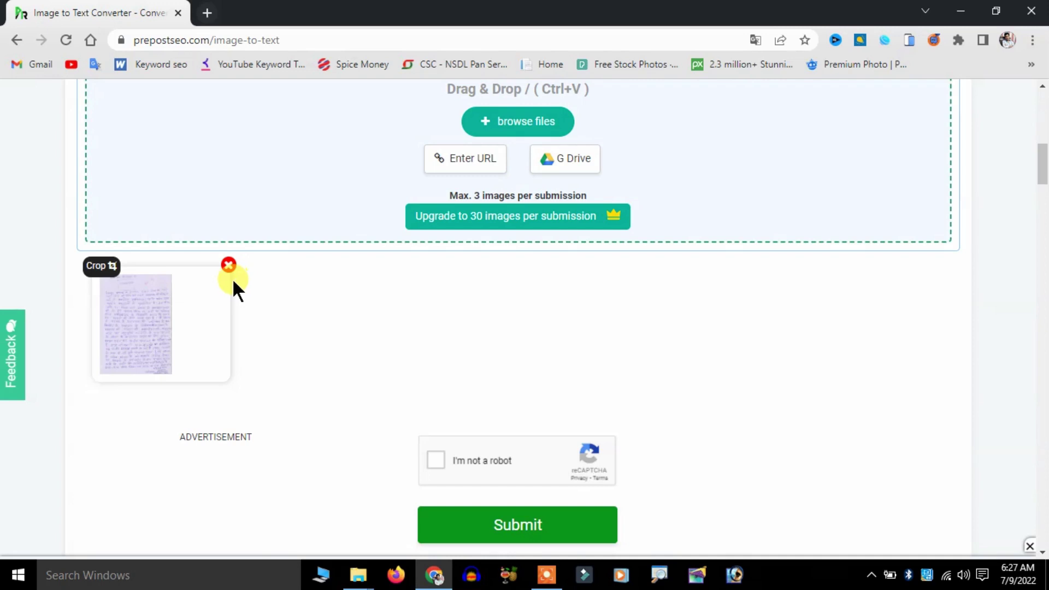
pyautogui.click(111, 267)
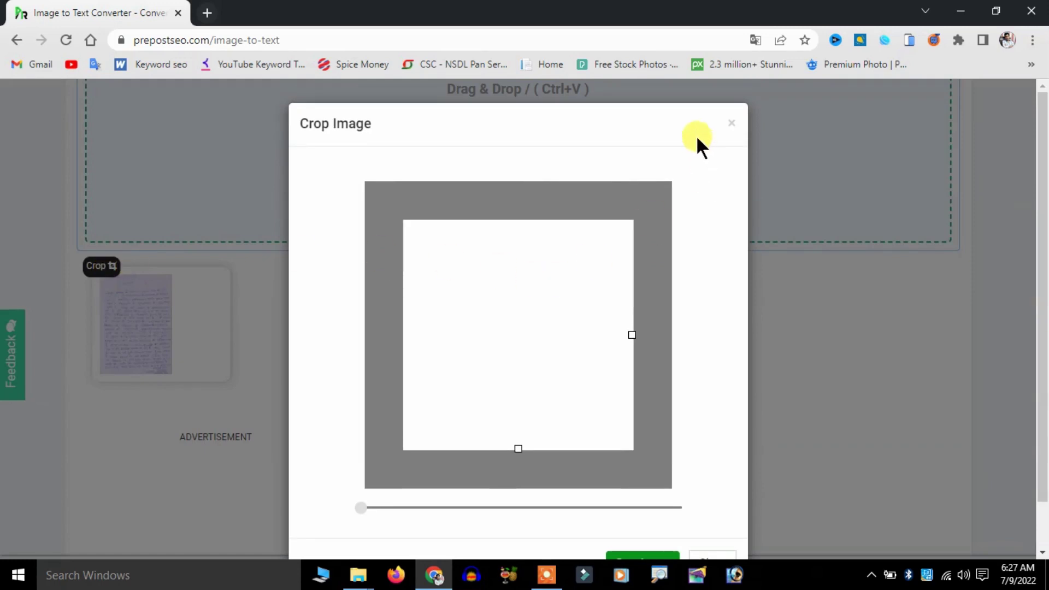
pyautogui.click(730, 120)
pyautogui.scroll(-1, 648, 322)
pyautogui.scroll(5, 538, 303)
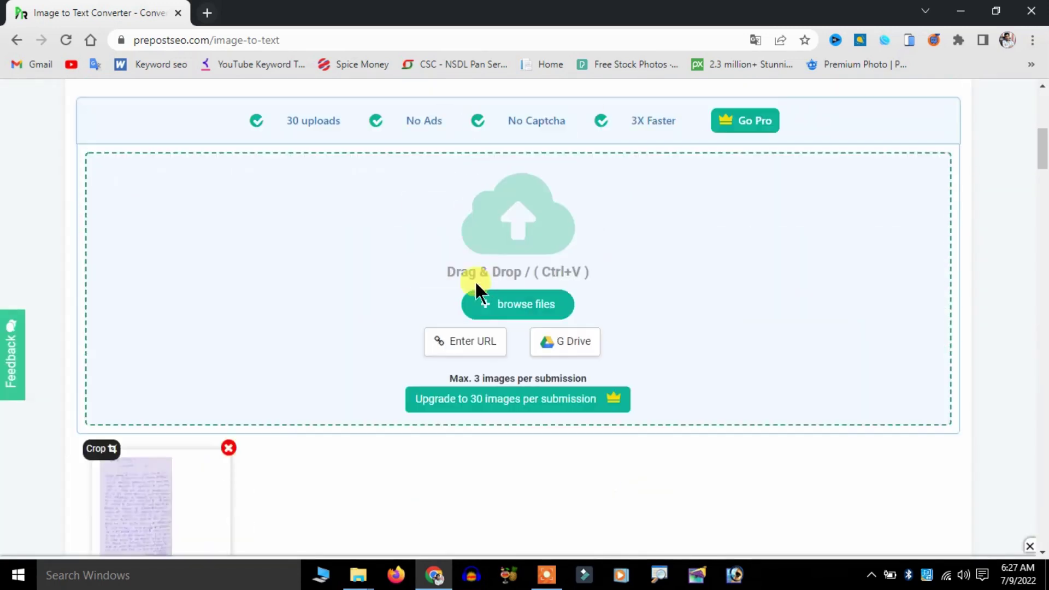
# - Tick the captcha, submit the handwritten page image, and dismiss the Adblocker Detected popup
pyautogui.scroll(-4, 202, 438)
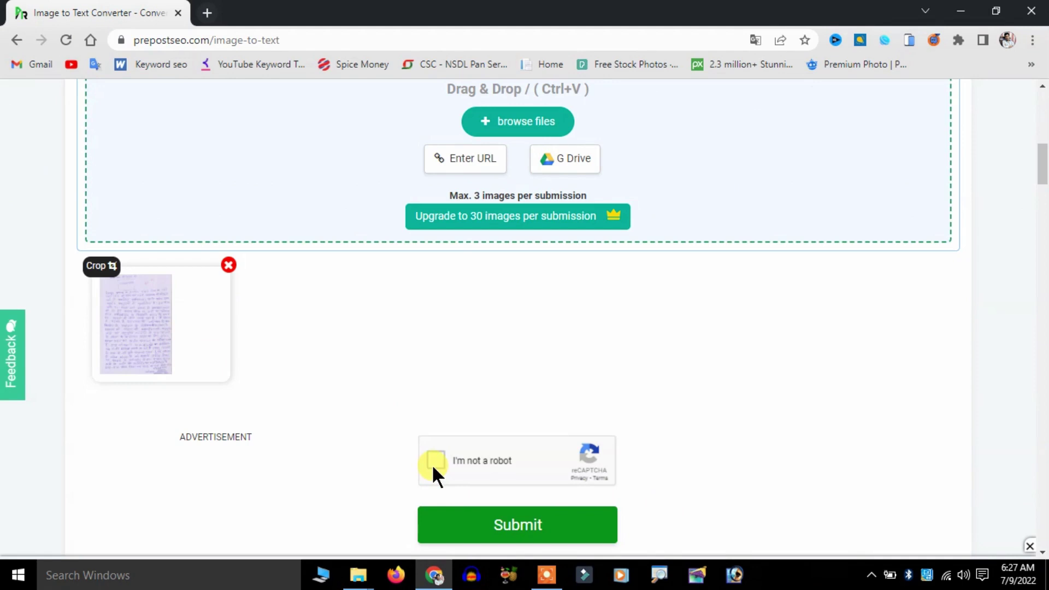
pyautogui.scroll(-3, 584, 371)
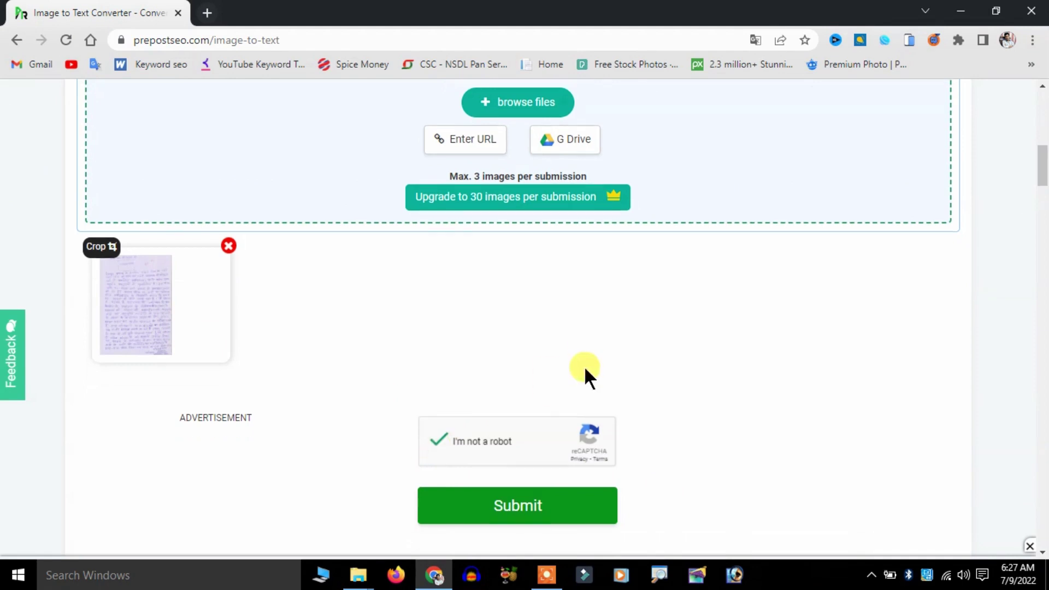
pyautogui.click(495, 378)
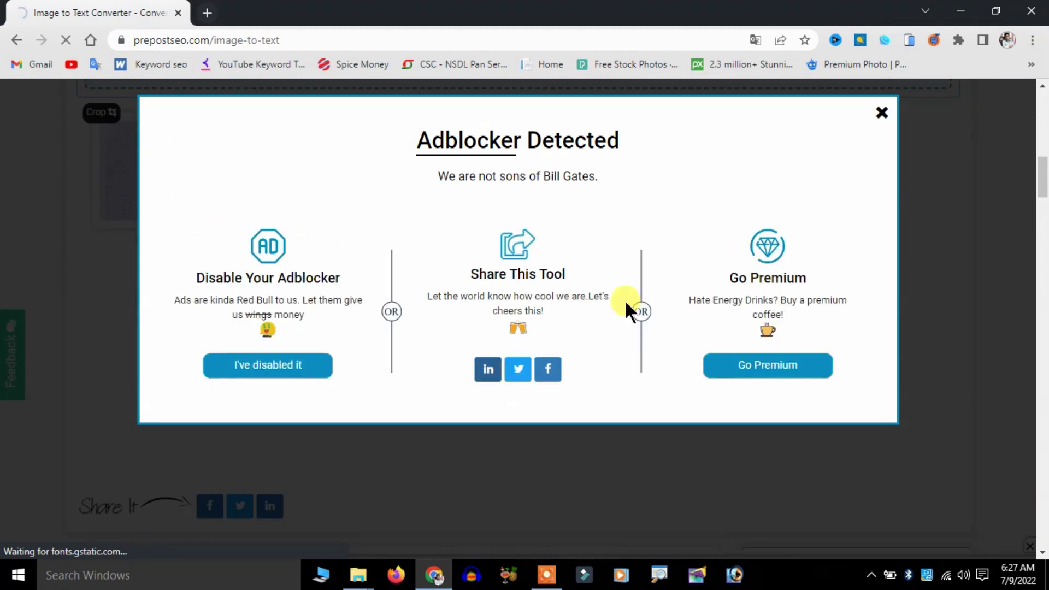
pyautogui.click(883, 134)
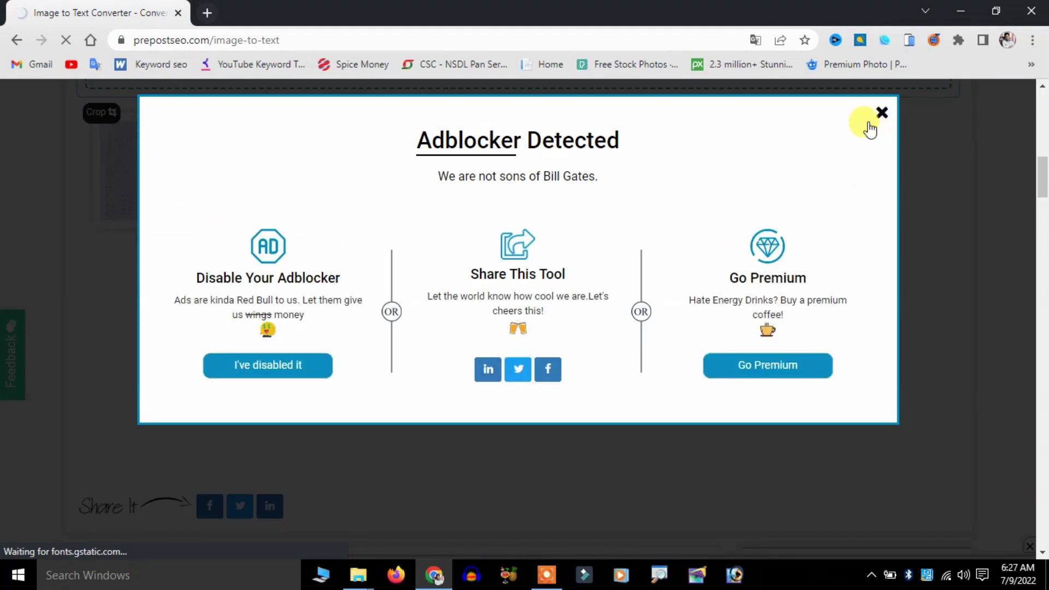
pyautogui.click(882, 114)
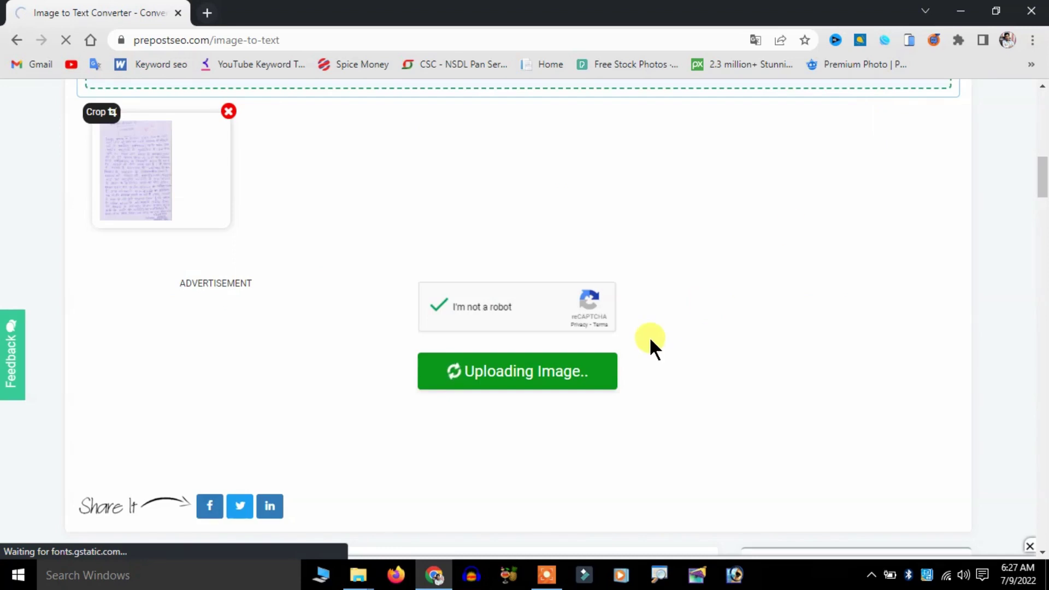
pyautogui.scroll(-1, 649, 337)
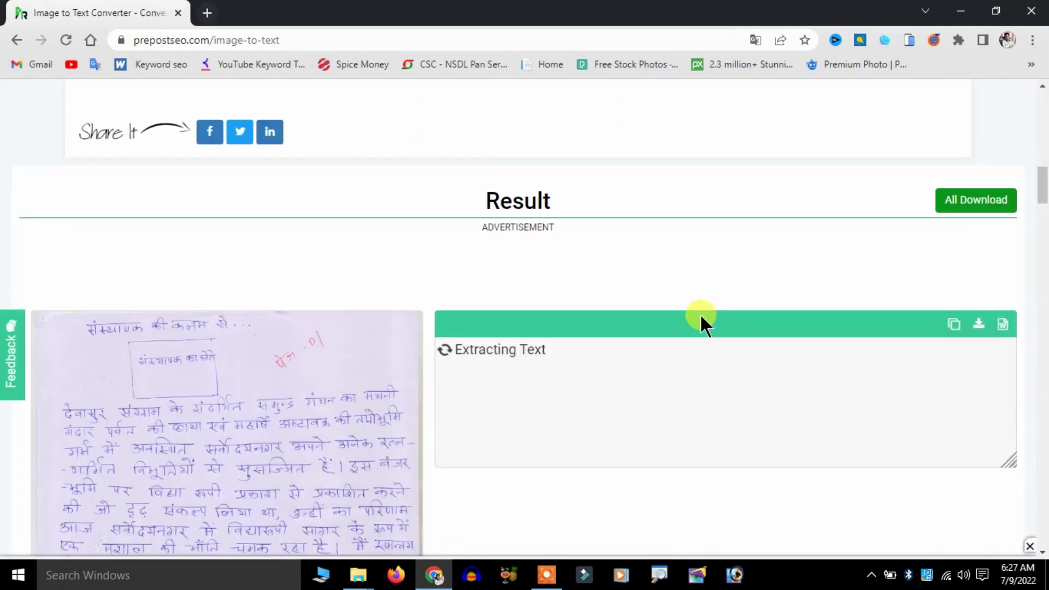
# - Scroll to the Result section while the Hindi text extraction finishes
pyautogui.scroll(-2, 701, 317)
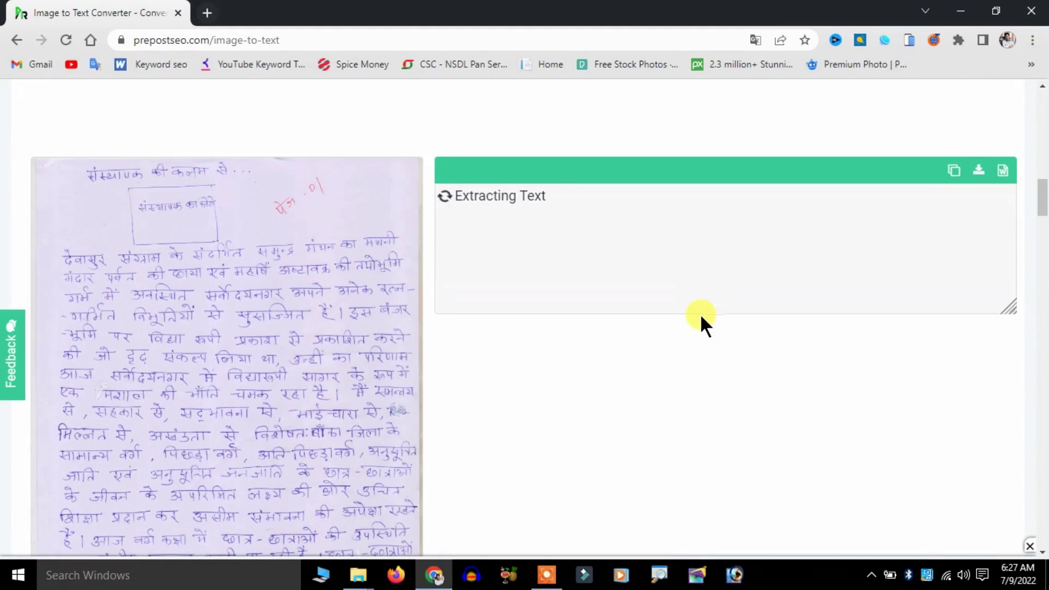
pyautogui.scroll(-2, 701, 317)
pyautogui.scroll(1, 702, 325)
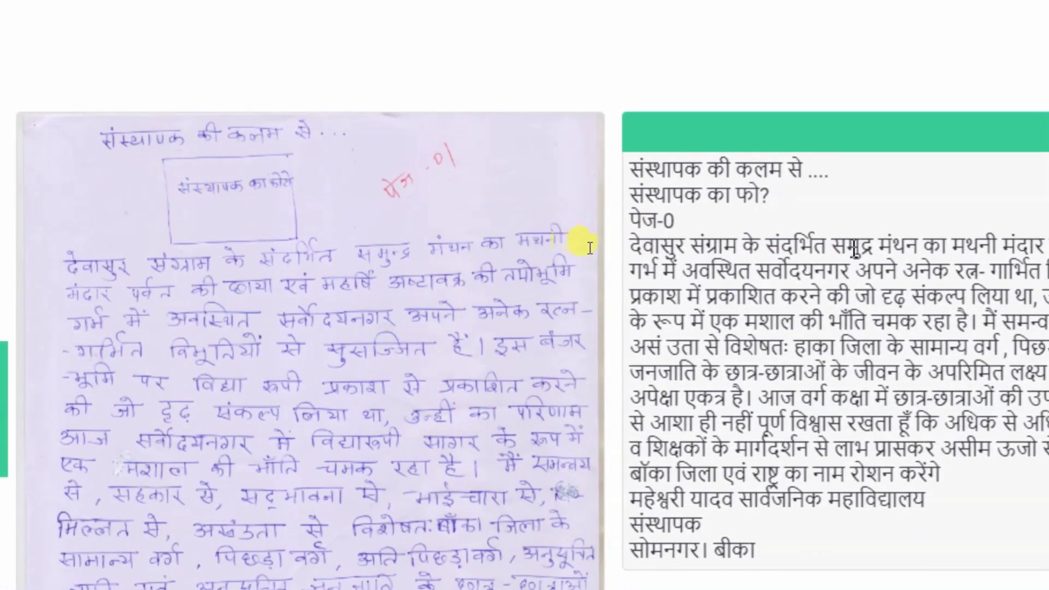
pyautogui.moveTo(831, 171)
pyautogui.mouseDown()
pyautogui.moveTo(780, 191)
pyautogui.moveTo(630, 170)
pyautogui.mouseUp()
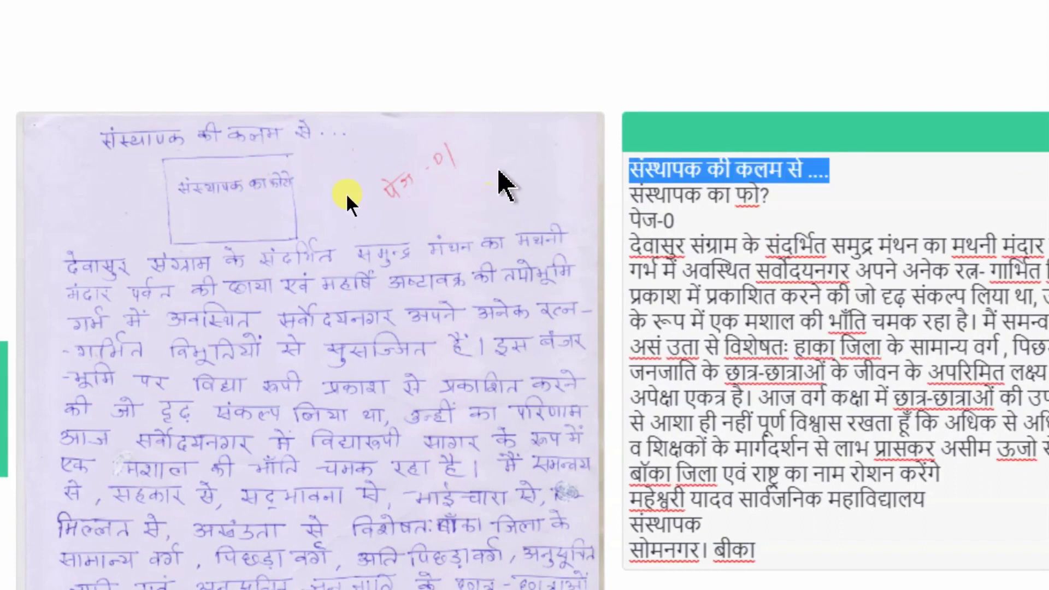
pyautogui.click(836, 175)
pyautogui.moveTo(816, 174); pyautogui.dragTo(842, 183)
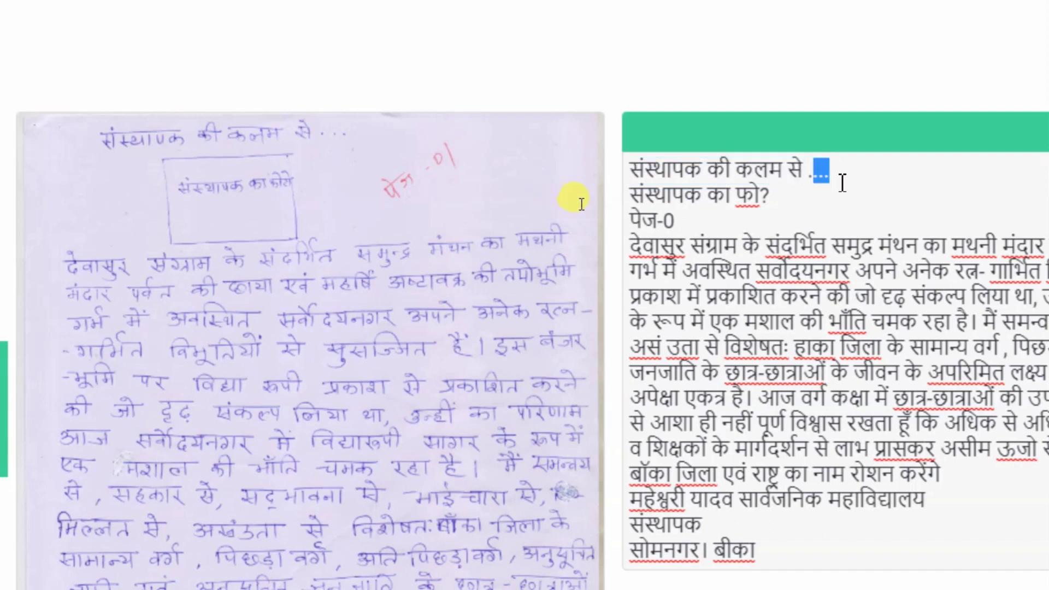
pyautogui.click(582, 204)
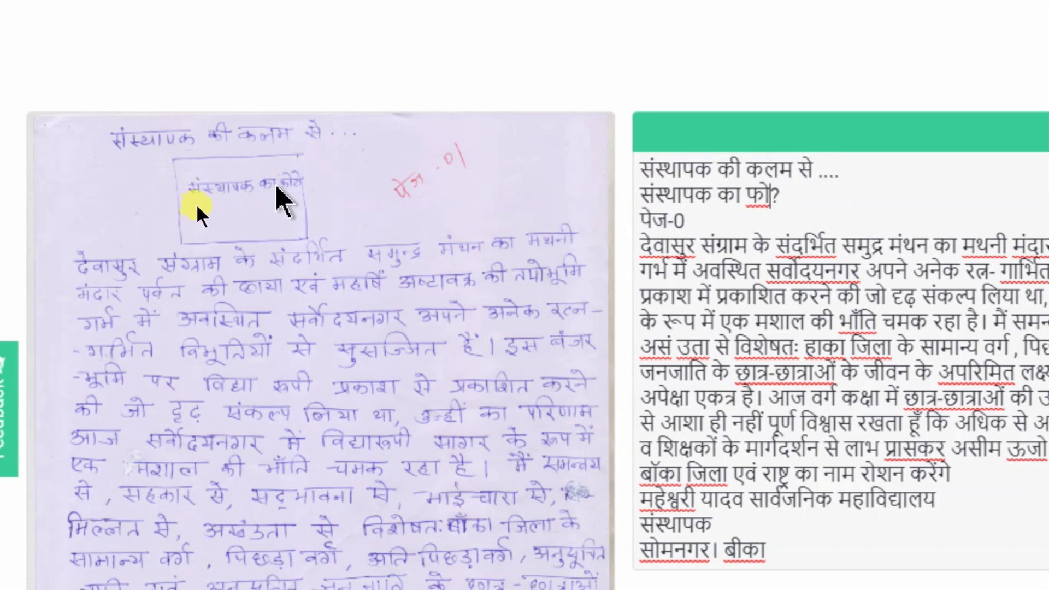
pyautogui.moveTo(787, 199); pyautogui.dragTo(771, 196)
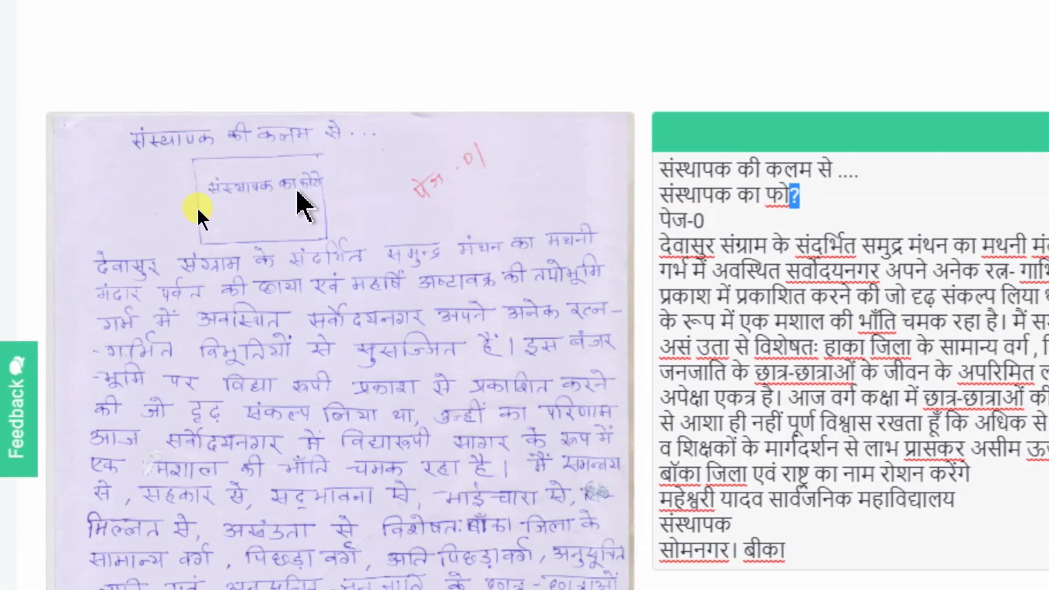
pyautogui.click(801, 217)
pyautogui.scroll(-2, 534, 225)
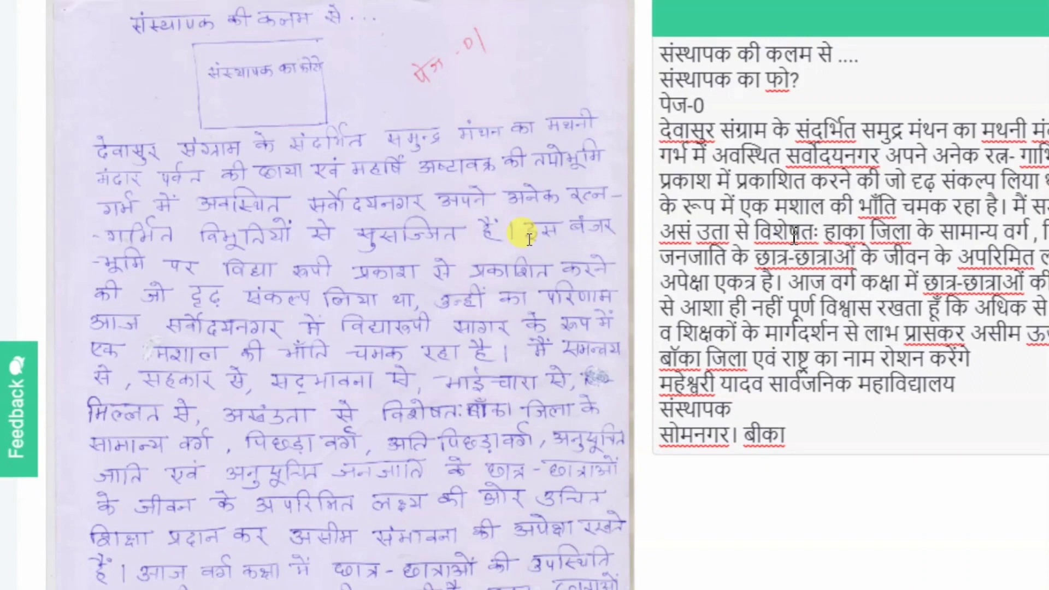
pyautogui.scroll(2, 529, 240)
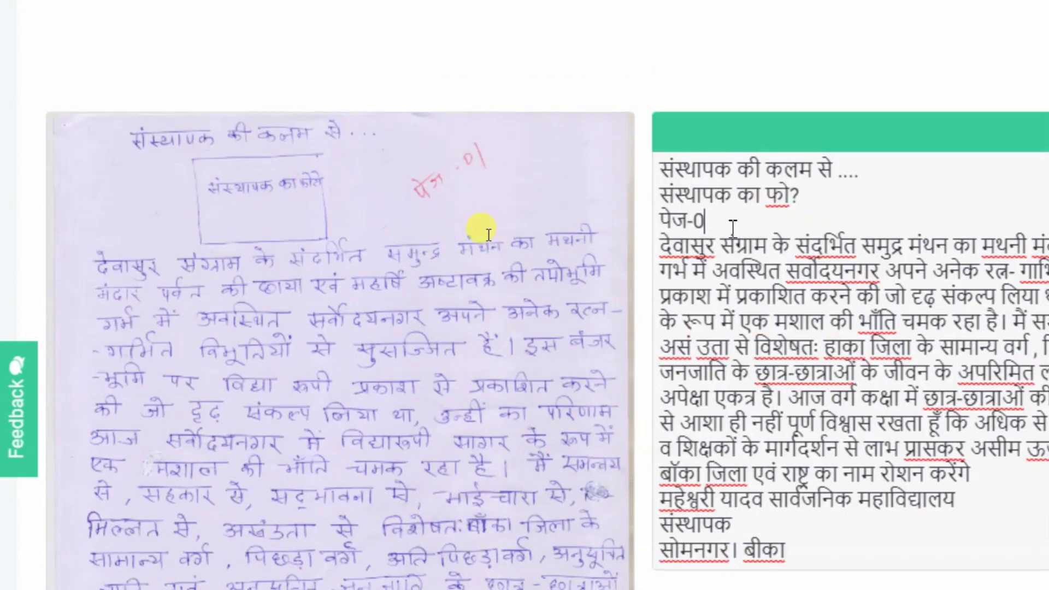
pyautogui.scroll(-2, 489, 235)
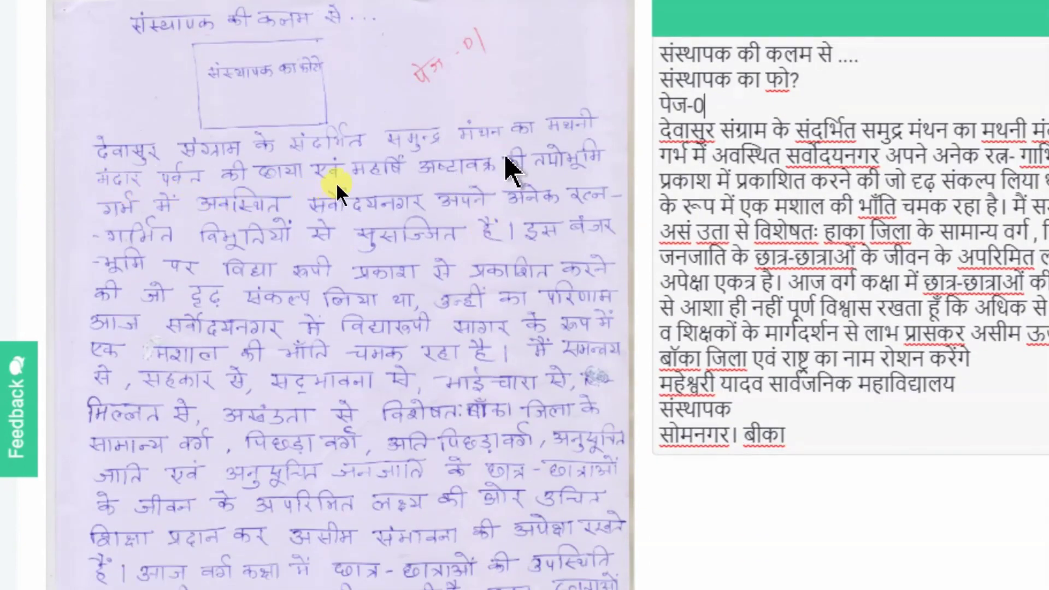
pyautogui.scroll(-2, 361, 350)
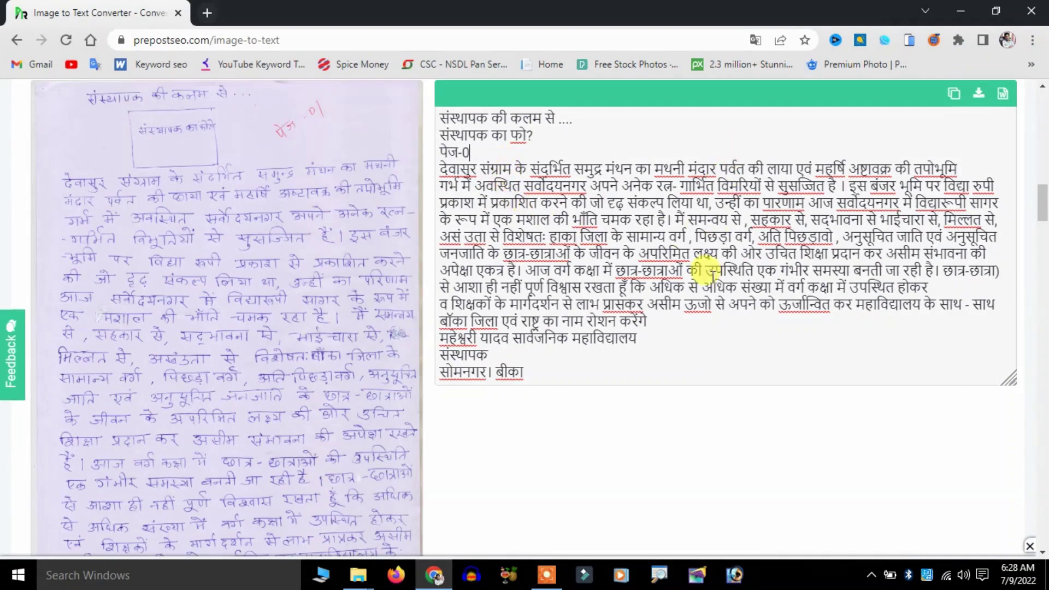
# - Copy the recognised Hindi text with the Copy Result icon above the OCR box
pyautogui.scroll(1, 711, 276)
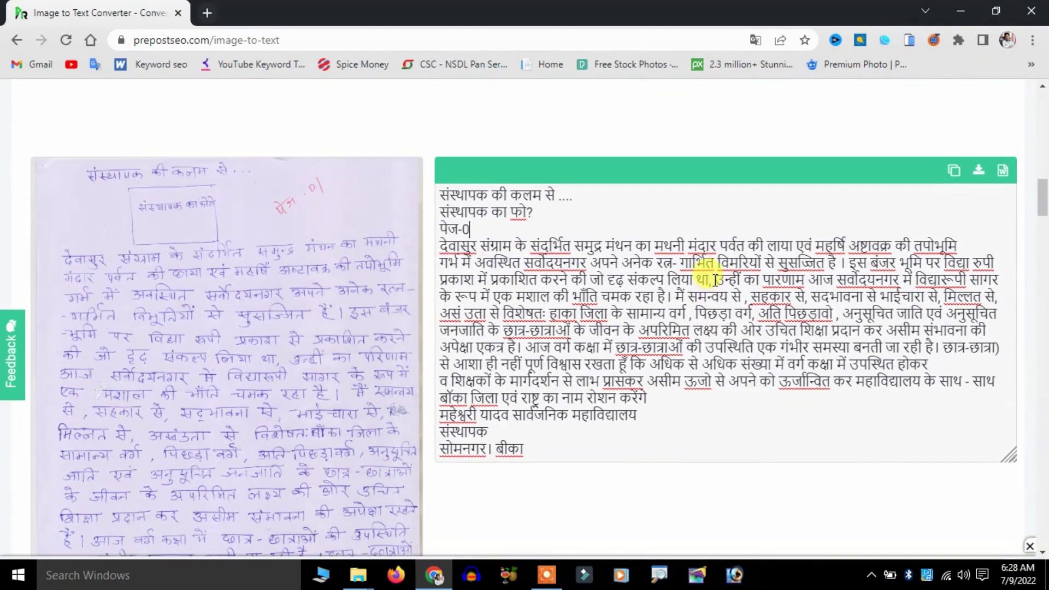
pyautogui.scroll(-1, 715, 280)
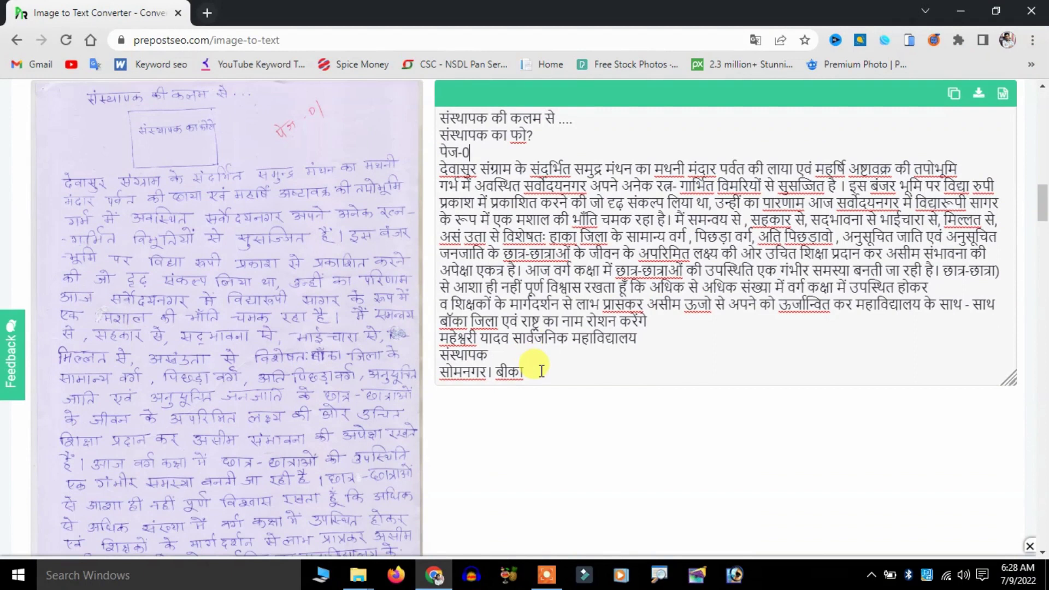
pyautogui.scroll(2, 929, 158)
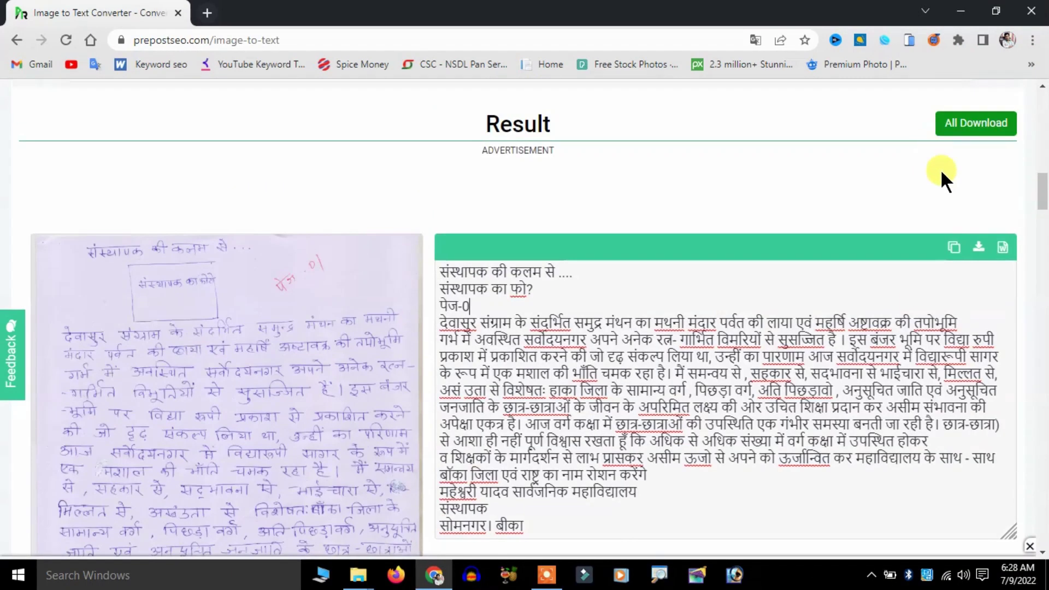
pyautogui.click(973, 258)
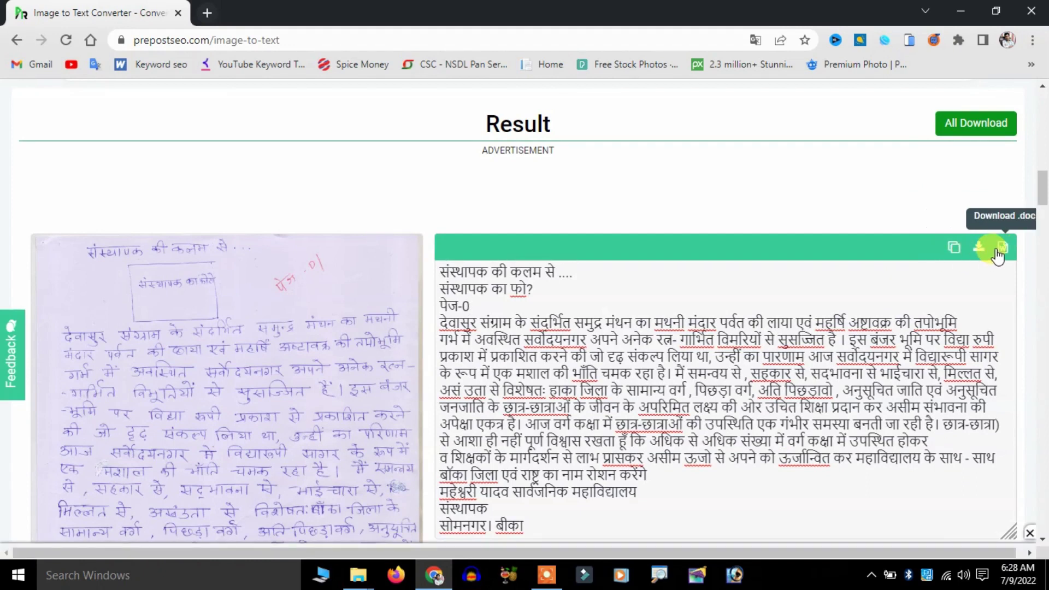
pyautogui.click(958, 252)
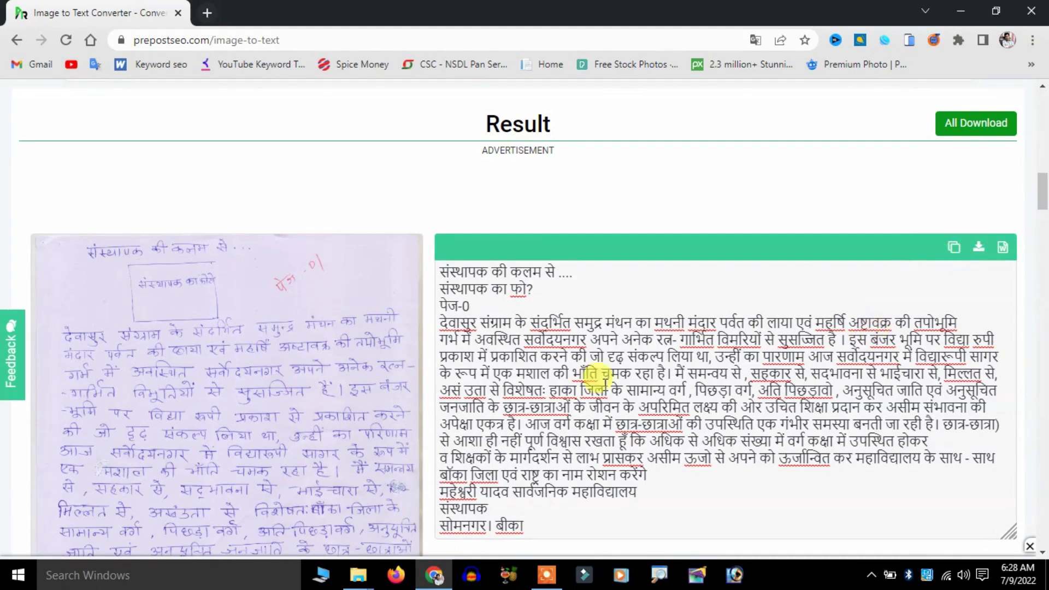
pyautogui.click(8, 579)
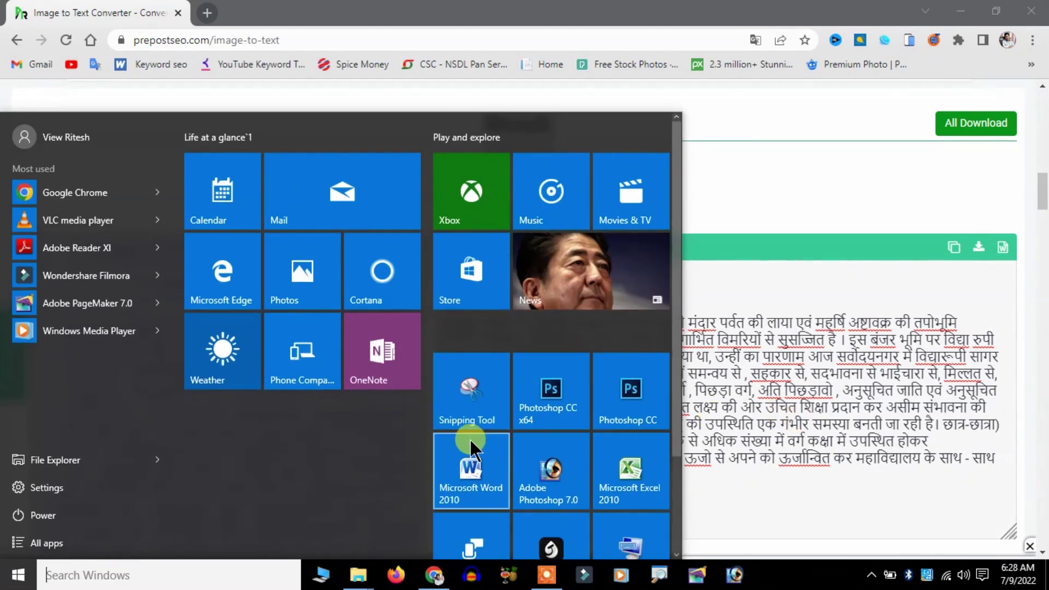
# - Launch Microsoft Word 2010 from the Start menu
pyautogui.click(474, 480)
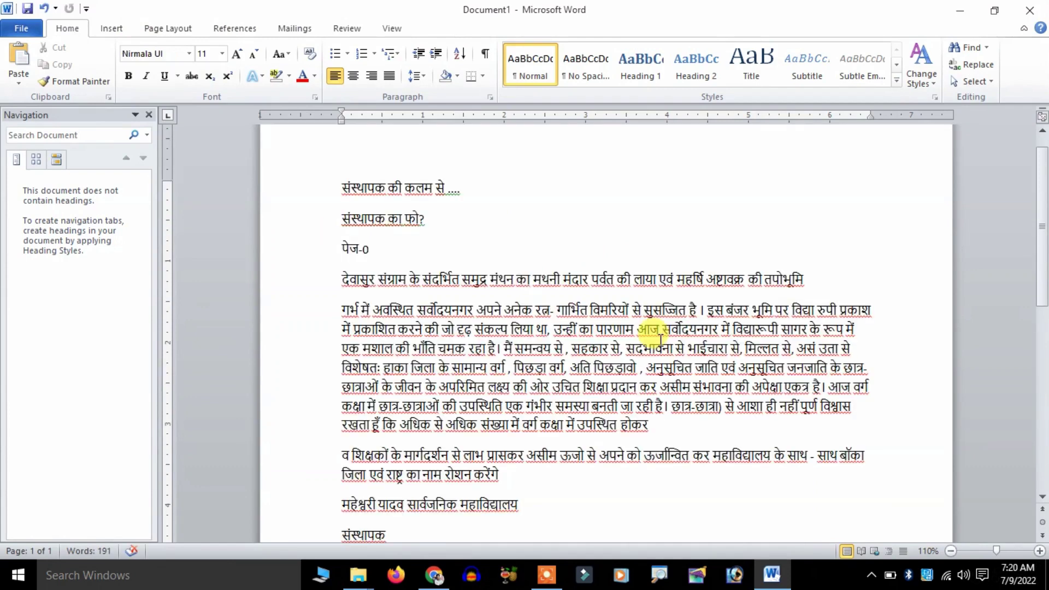
# - Select all the pasted Hindi text and set it in the Kruti Dev 011 font
pyautogui.scroll(-1, 651, 295)
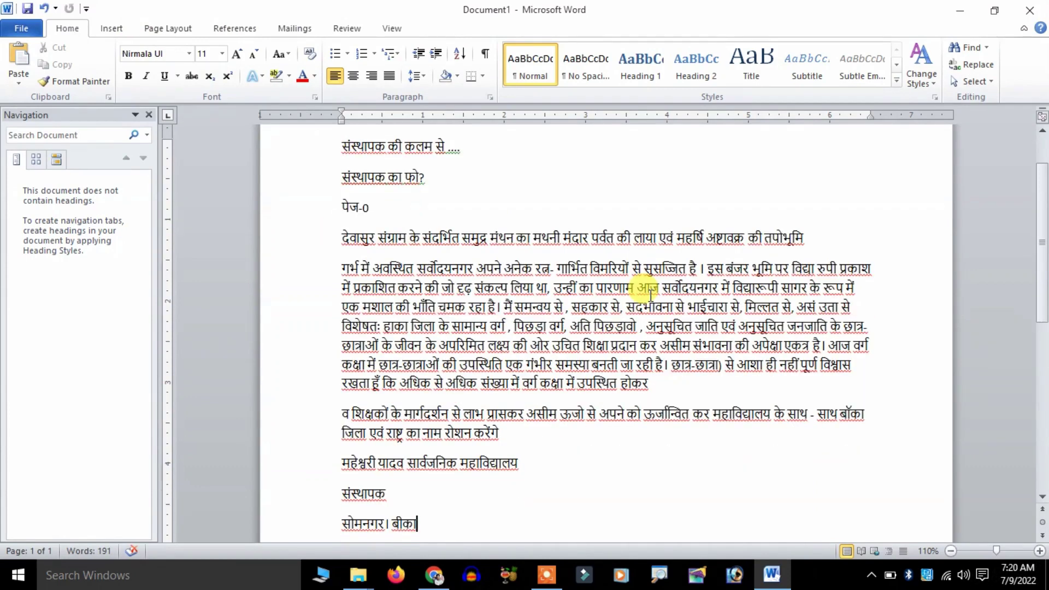
pyautogui.scroll(1, 650, 295)
pyautogui.hotkey('ctrl', 'a')
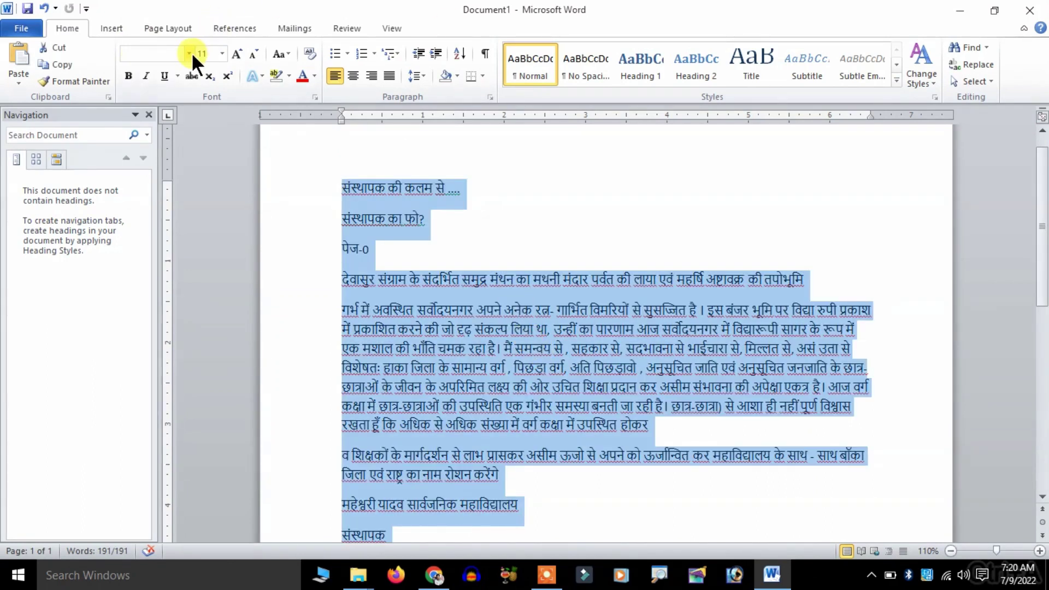
pyautogui.click(541, 343)
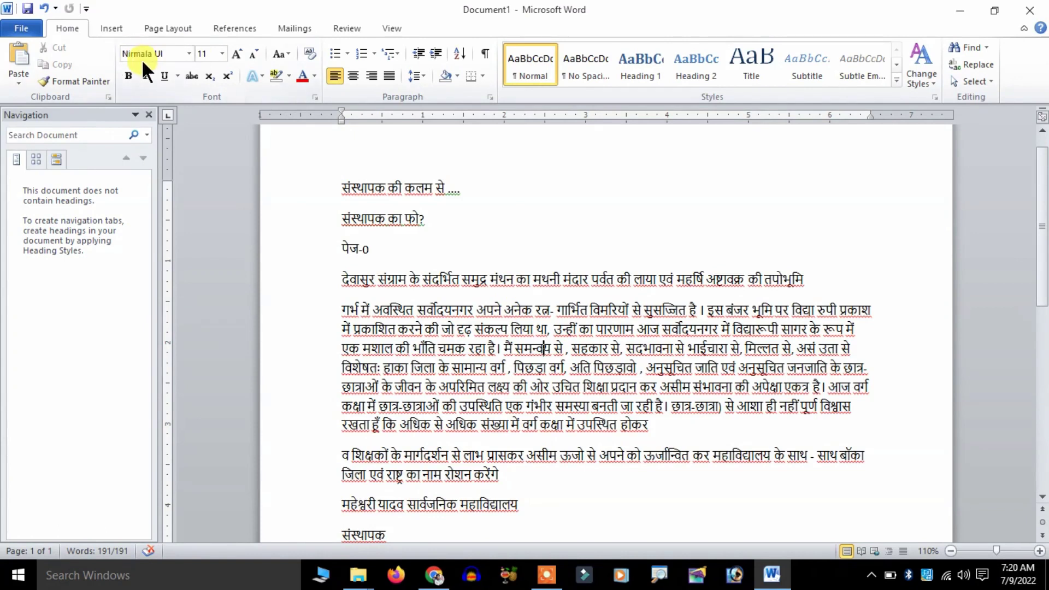
pyautogui.click(405, 366)
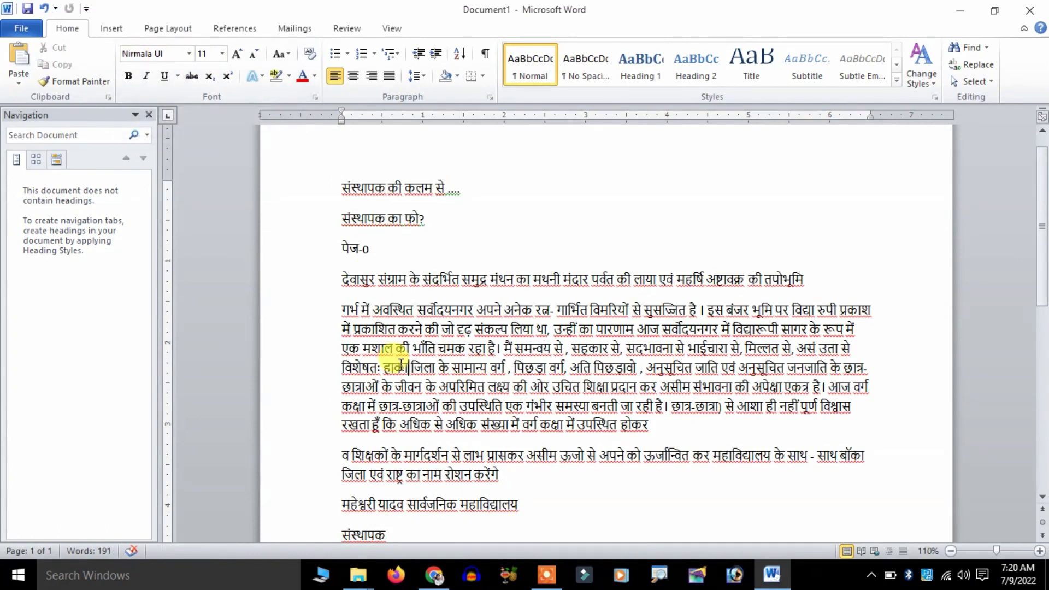
pyautogui.hotkey('ctrl', 'a')
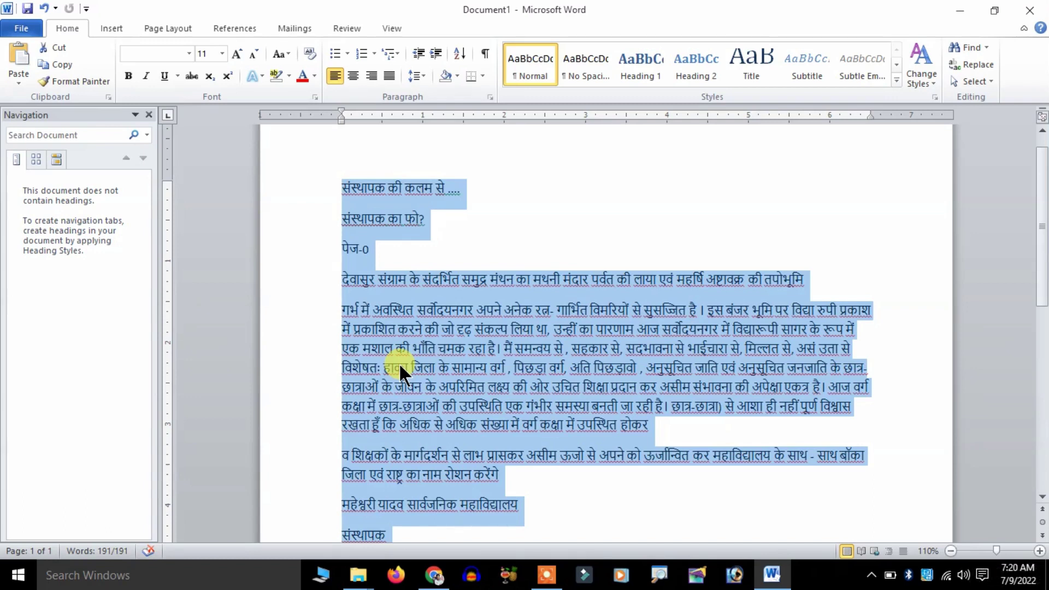
pyautogui.click(191, 52)
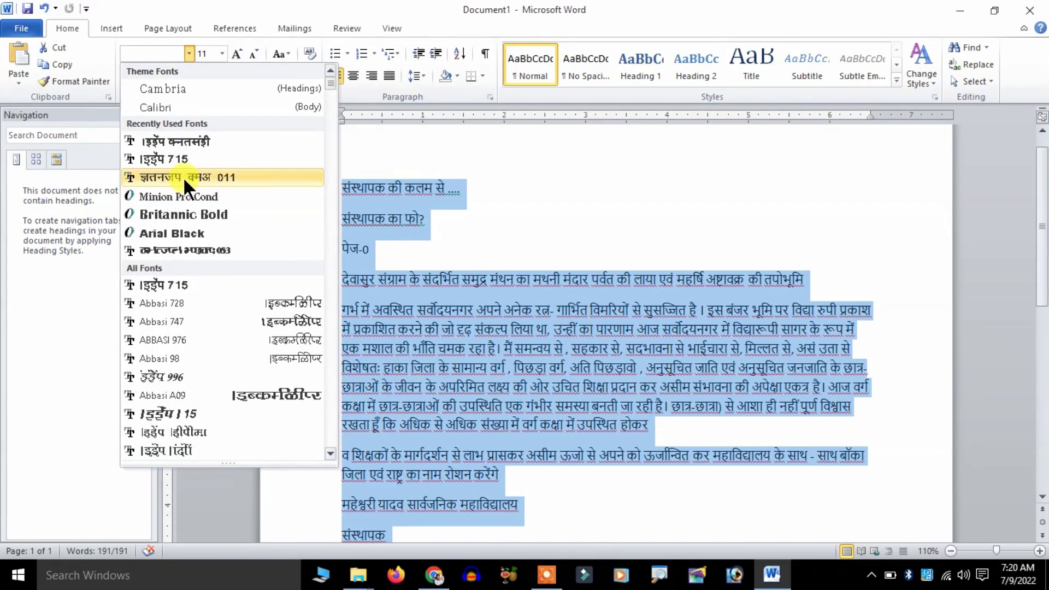
pyautogui.click(182, 176)
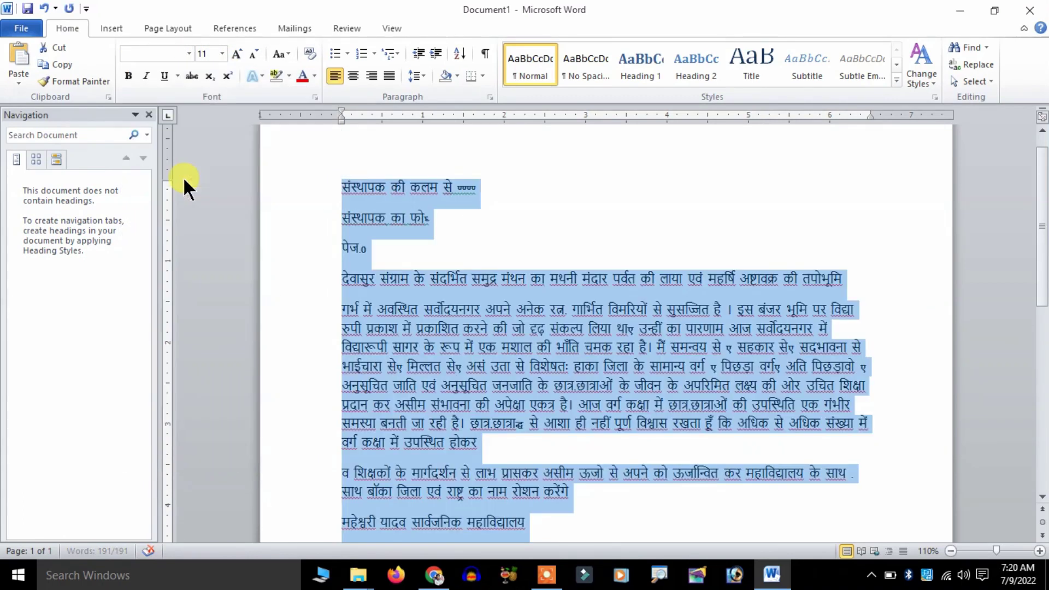
pyautogui.click(189, 53)
pyautogui.click(504, 360)
# - Copy the recognised Hindi text again from the PrepostSEO result
pyautogui.click(429, 578)
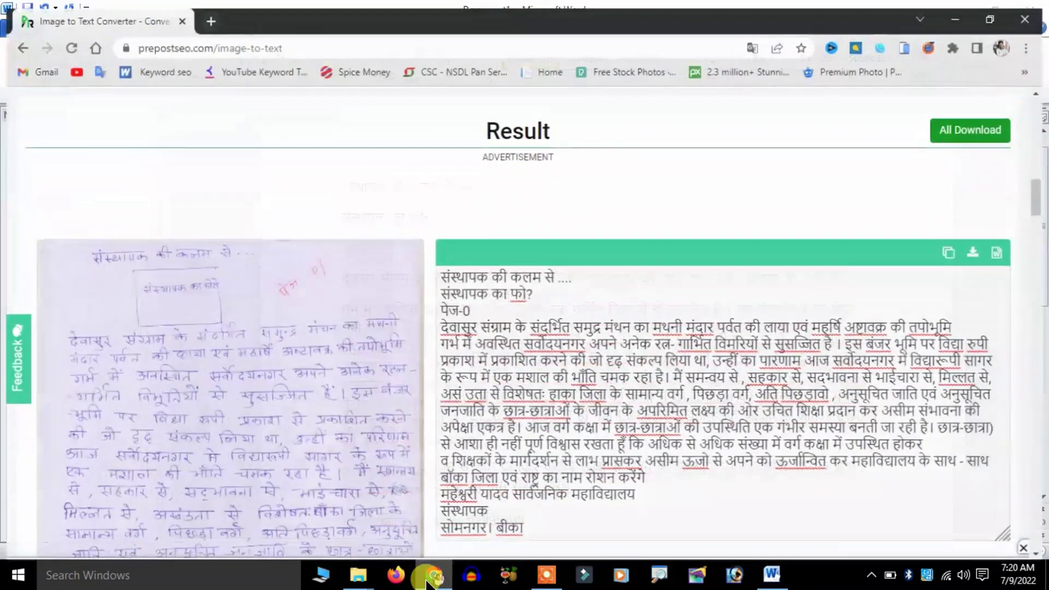
pyautogui.scroll(-2, 519, 437)
pyautogui.scroll(4, 874, 314)
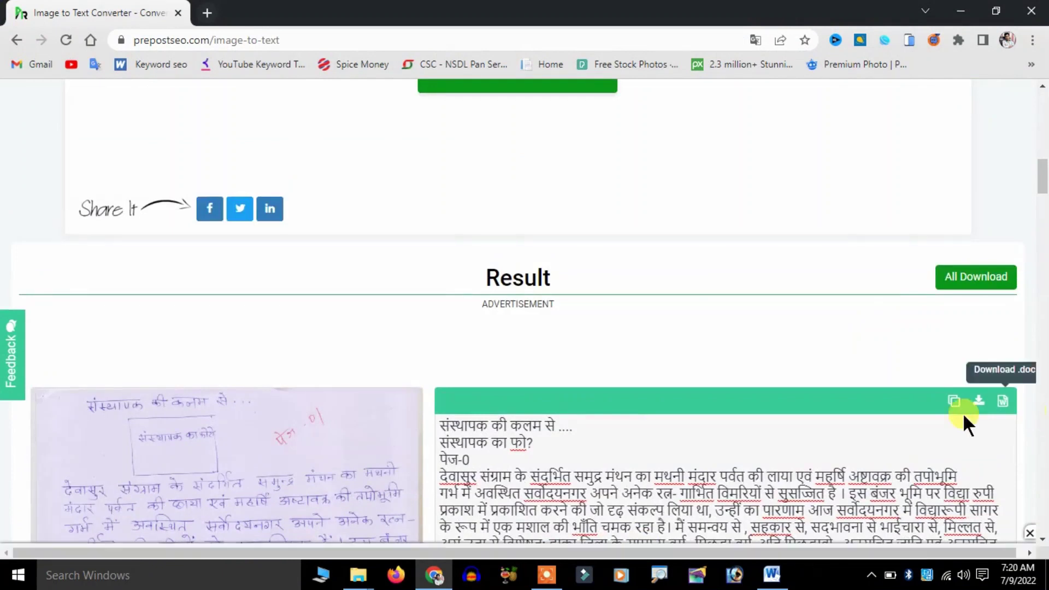
pyautogui.click(954, 402)
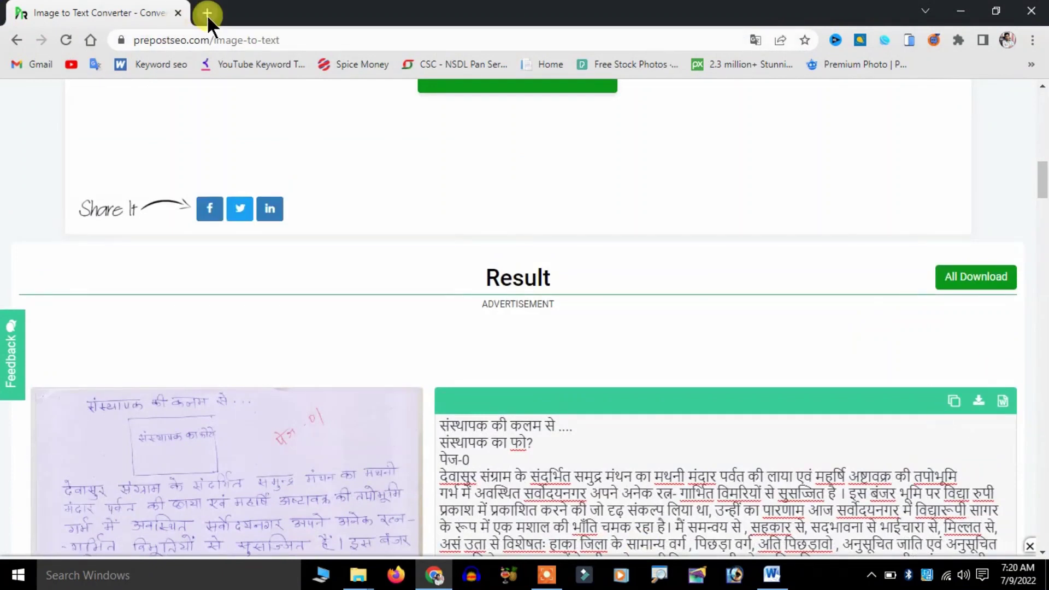
# - In a new tab, search 'unicode to krutidev' and open the krutidevunicodeconverter.com result
pyautogui.click(207, 14)
pyautogui.click(383, 319)
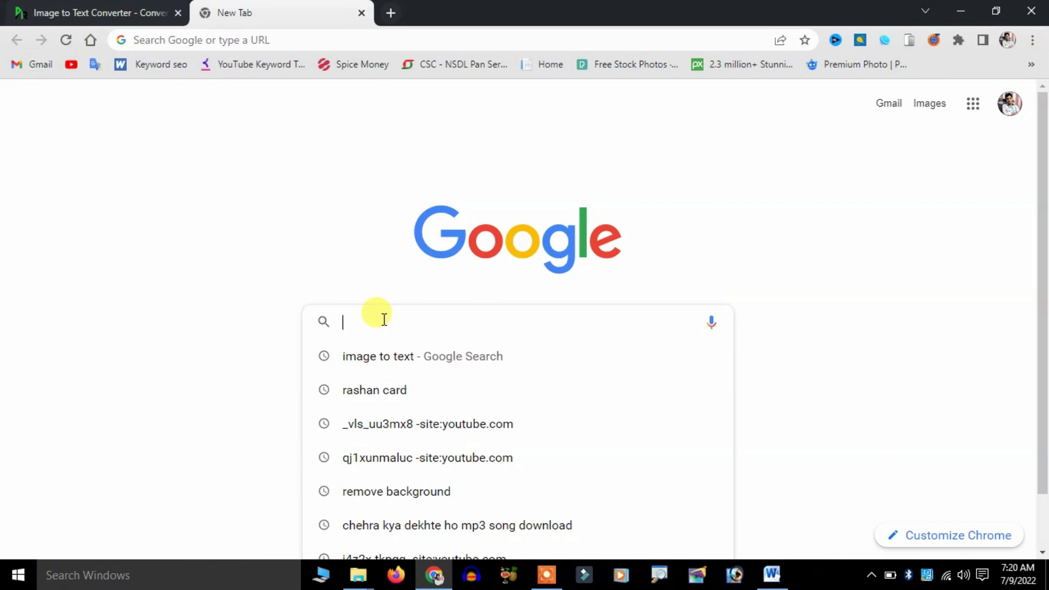
pyautogui.write('k')
pyautogui.press('BackSpace')
pyautogui.write('unico')
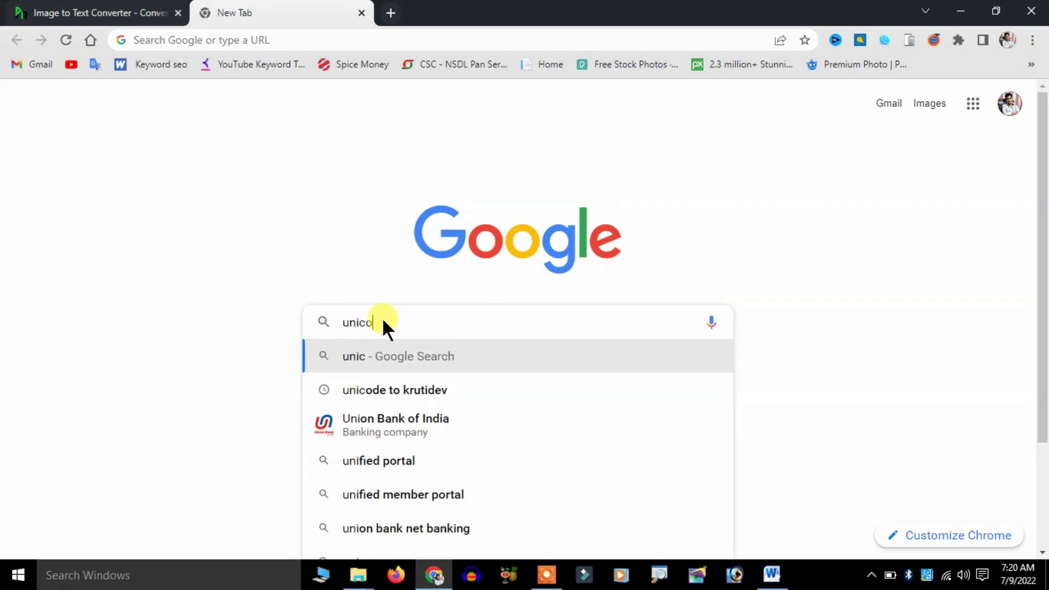
pyautogui.moveTo(395, 391)
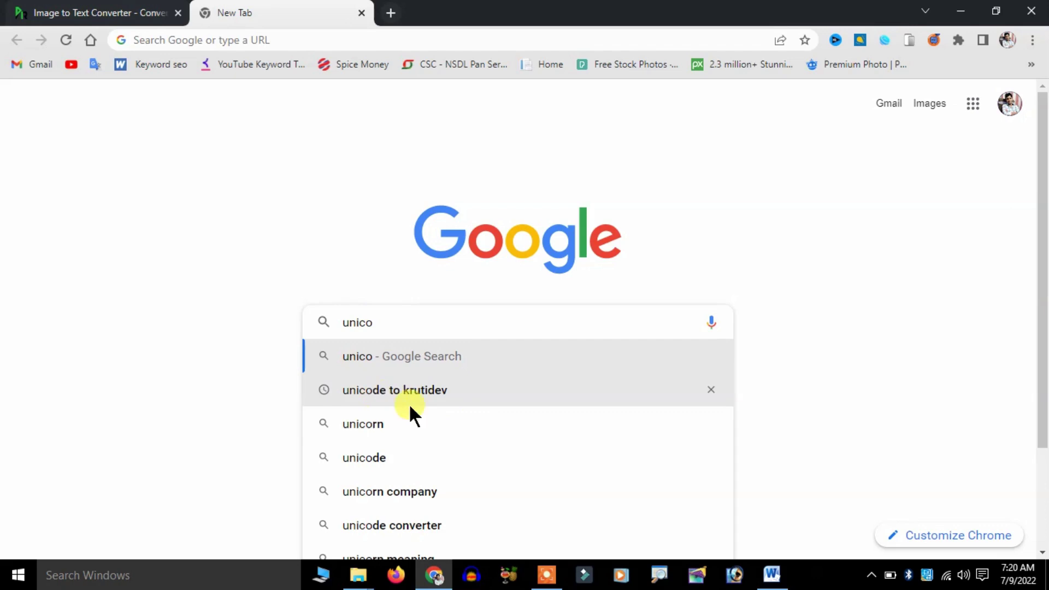
pyautogui.click(441, 394)
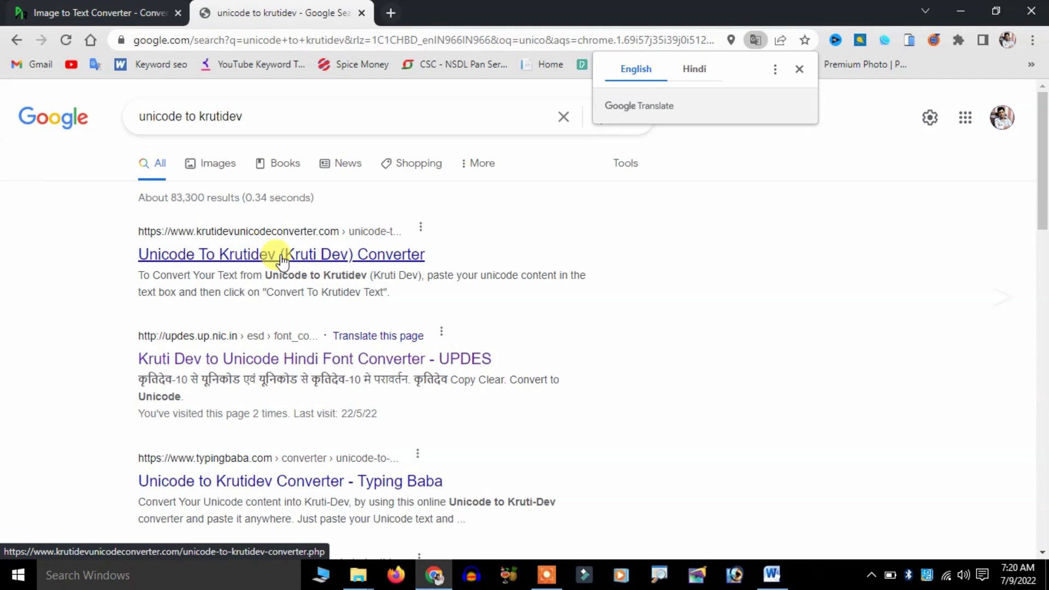
pyautogui.click(282, 255)
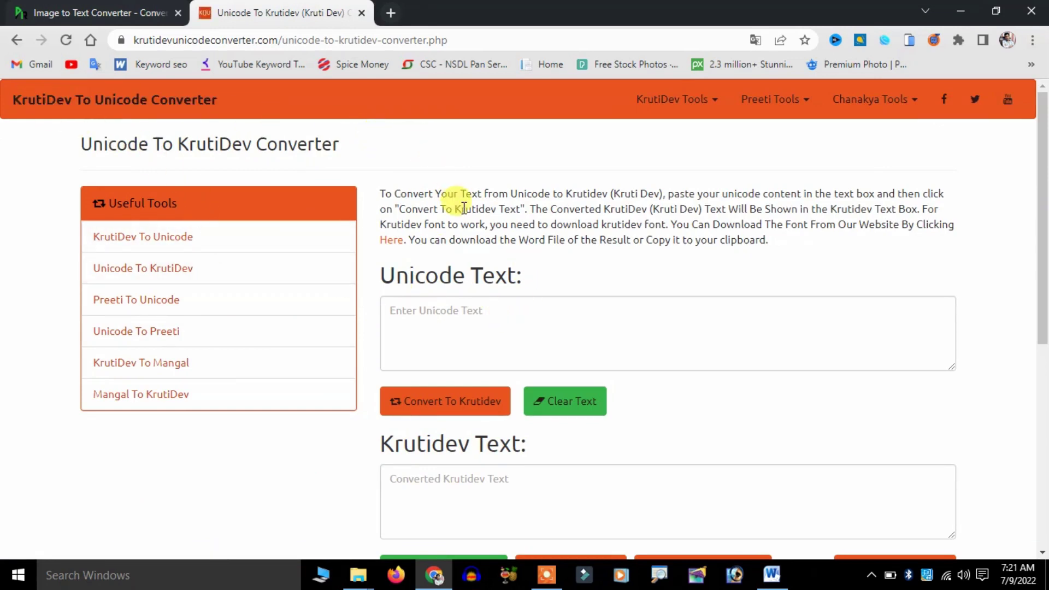
# - Paste the recognised Hindi text from the OCR page into the converter's Unicode Text box
pyautogui.scroll(-1, 451, 207)
pyautogui.click(431, 233)
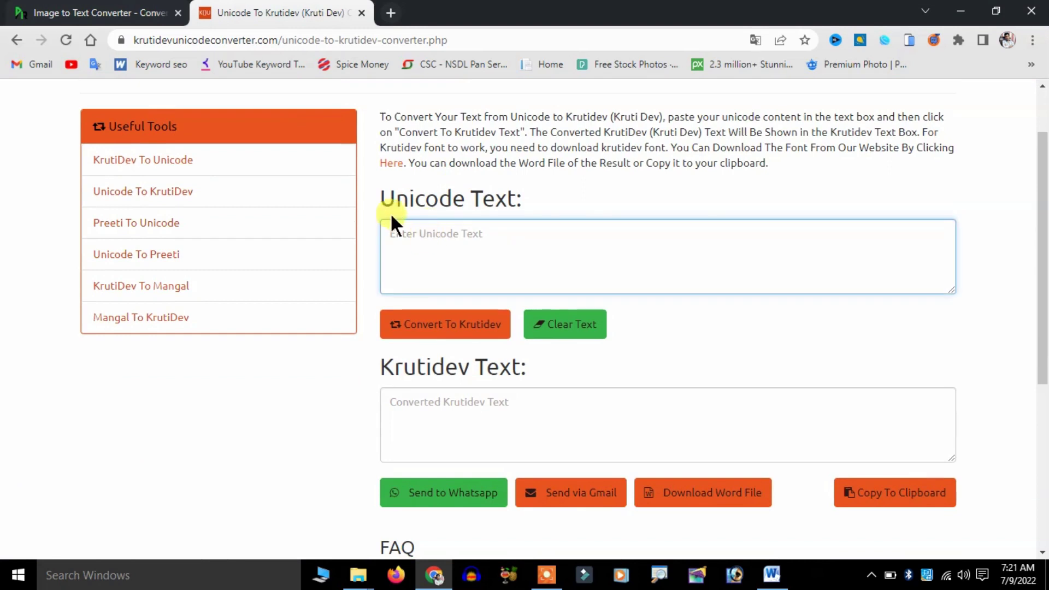
pyautogui.hotkey('ctrl', 'v')
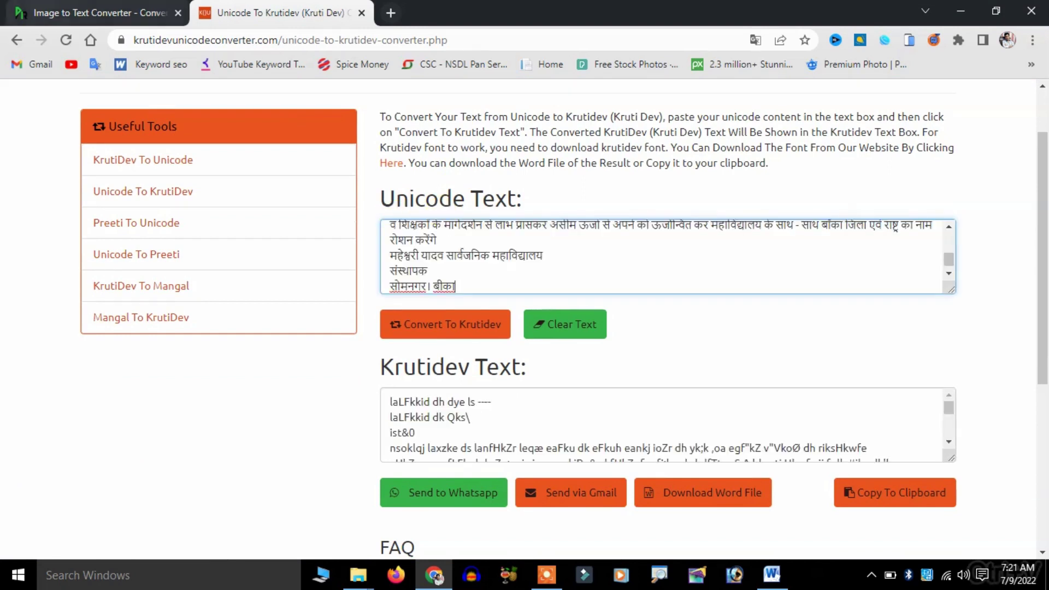
pyautogui.hotkey('ctrl', 'Tab')
pyautogui.scroll(-4, 604, 467)
pyautogui.click(955, 171)
pyautogui.hotkey('ctrl', 'Tab')
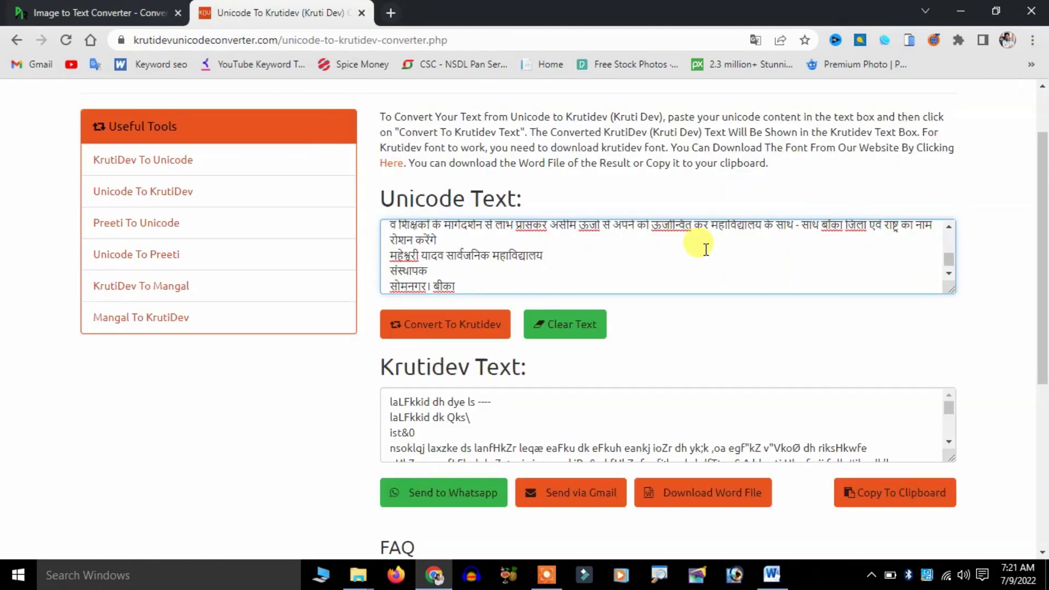
# - Convert it to Krutidev, select all the output, and copy it to the clipboard
pyautogui.scroll(-1, 705, 249)
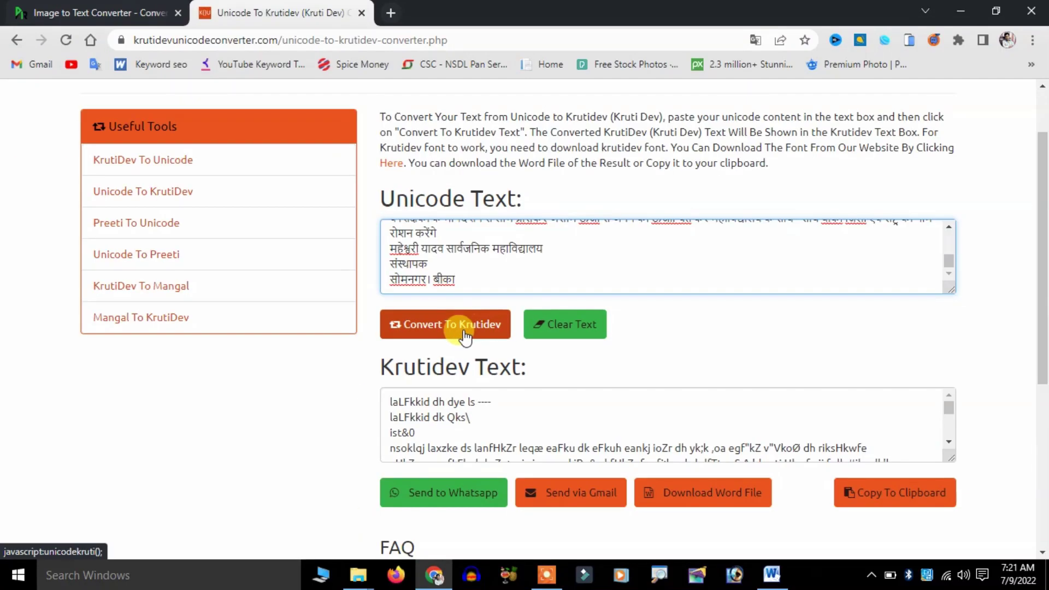
pyautogui.click(464, 335)
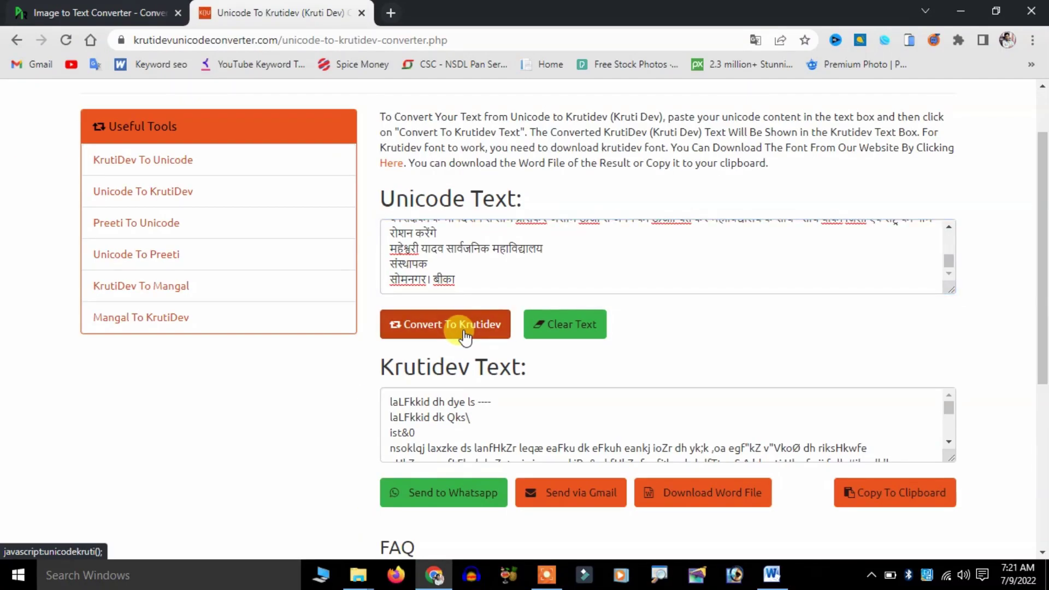
pyautogui.scroll(-3, 424, 398)
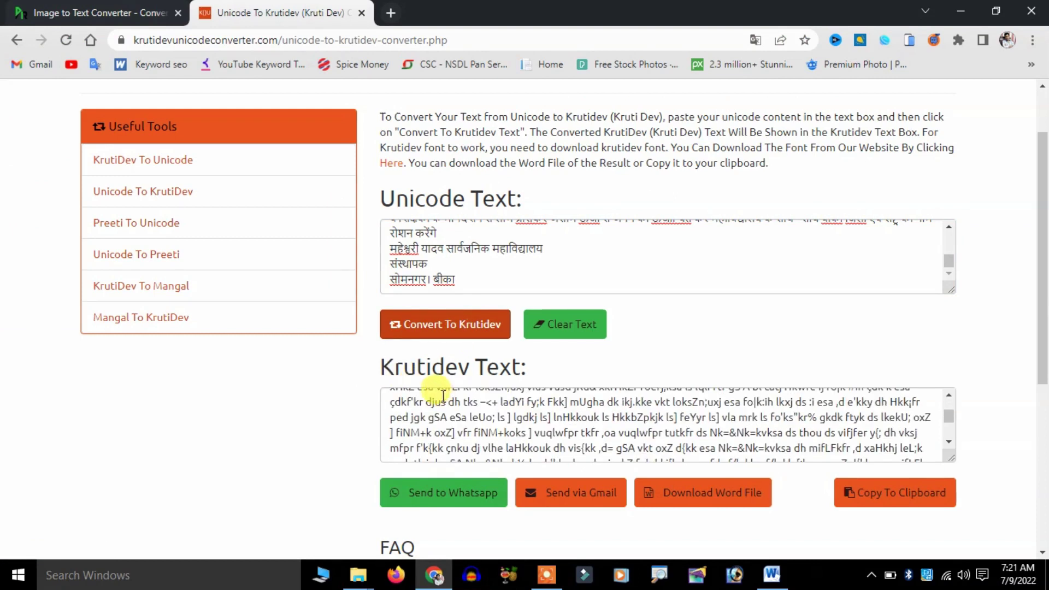
pyautogui.scroll(-3, 710, 425)
pyautogui.click(710, 426)
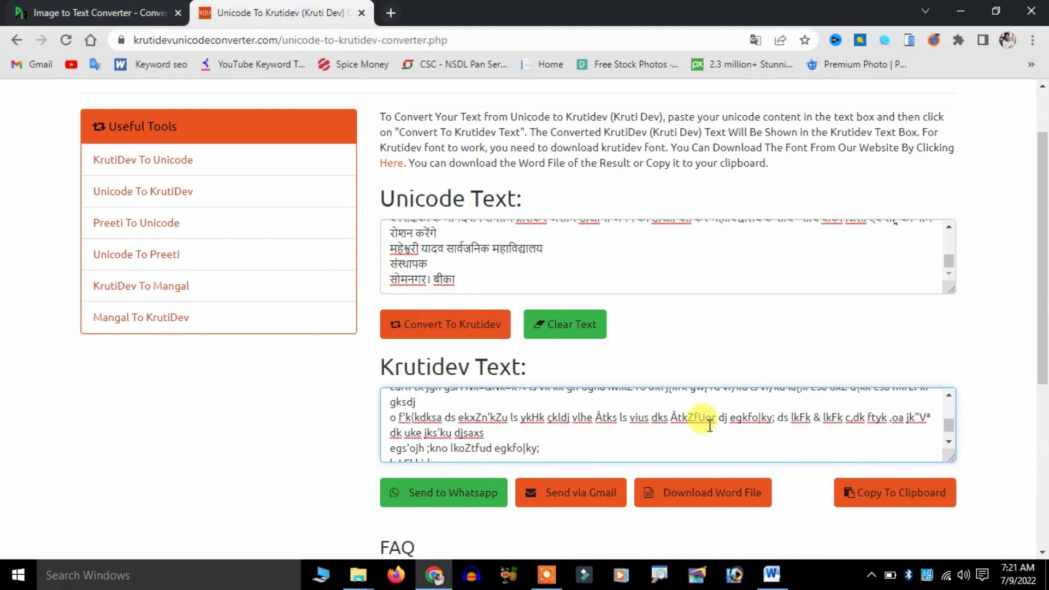
pyautogui.hotkey('ctrl', 'a')
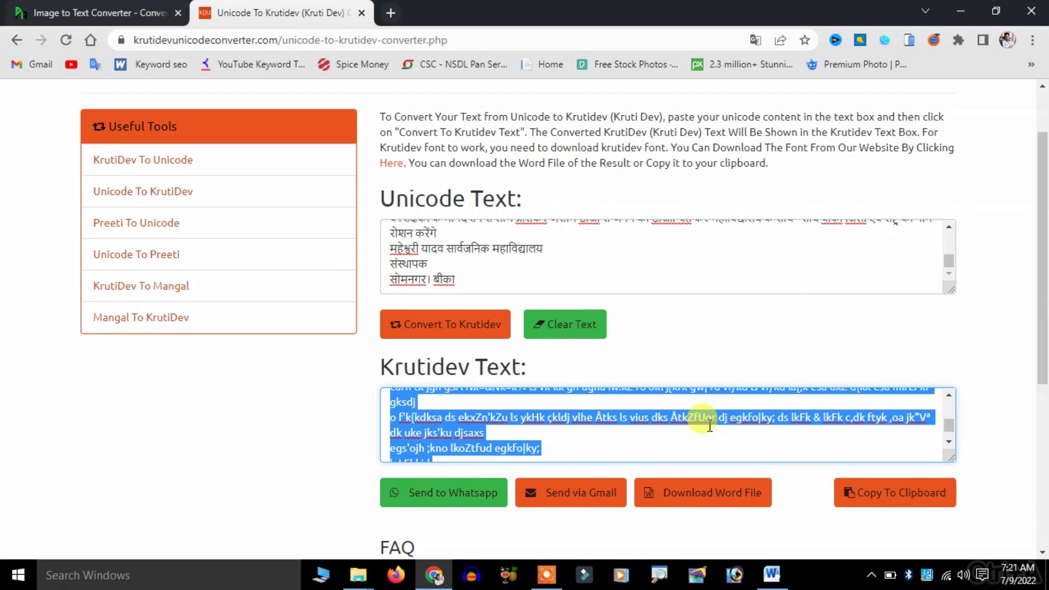
pyautogui.click(901, 495)
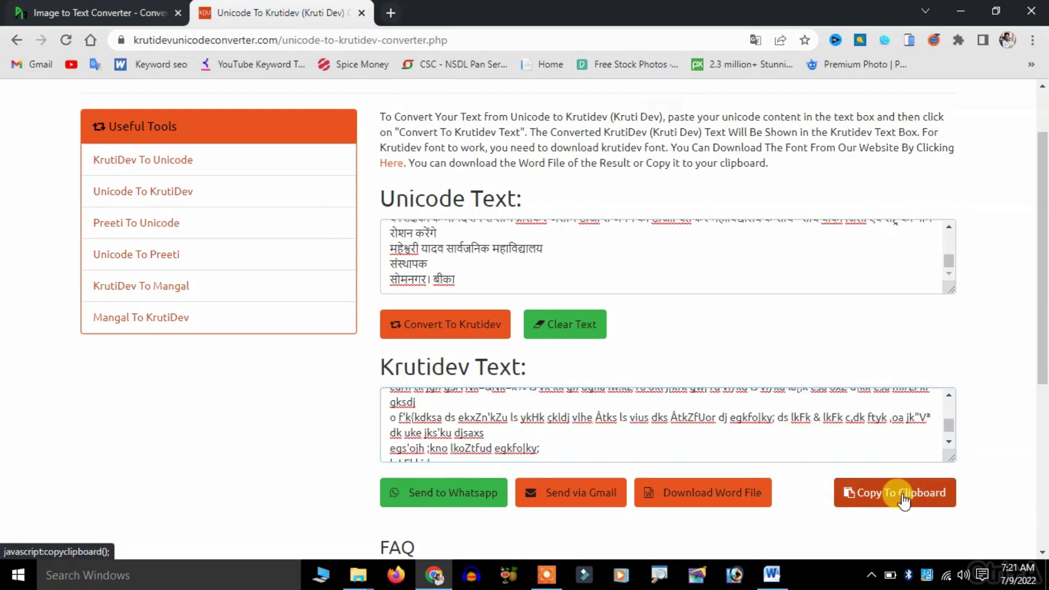
pyautogui.click(659, 126)
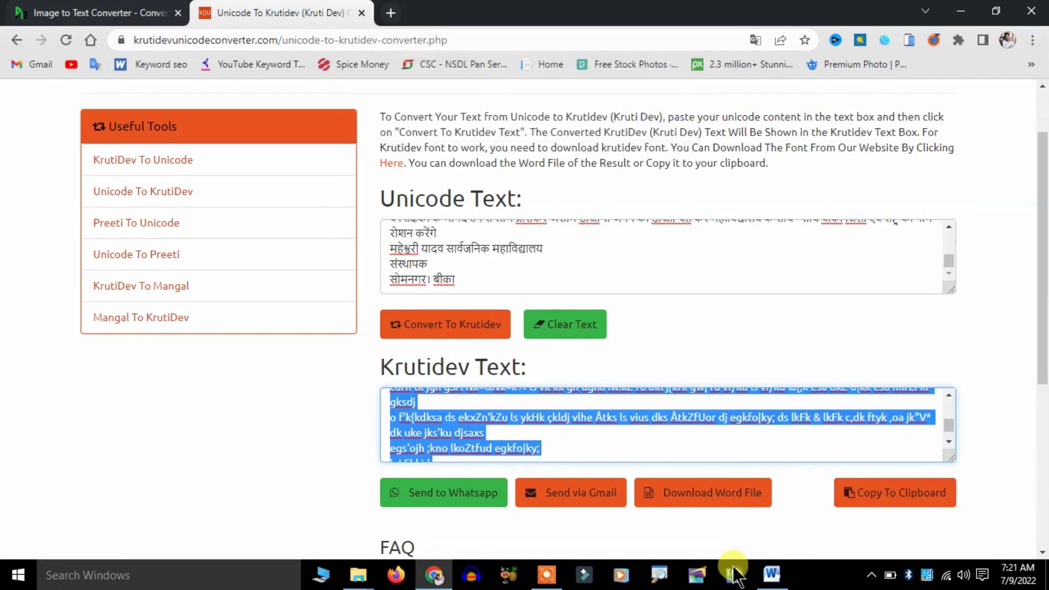
pyautogui.click(779, 584)
# - Select the Hindi text in the document and paste the Krutidev text over it
pyautogui.scroll(-3, 547, 404)
pyautogui.click(464, 445)
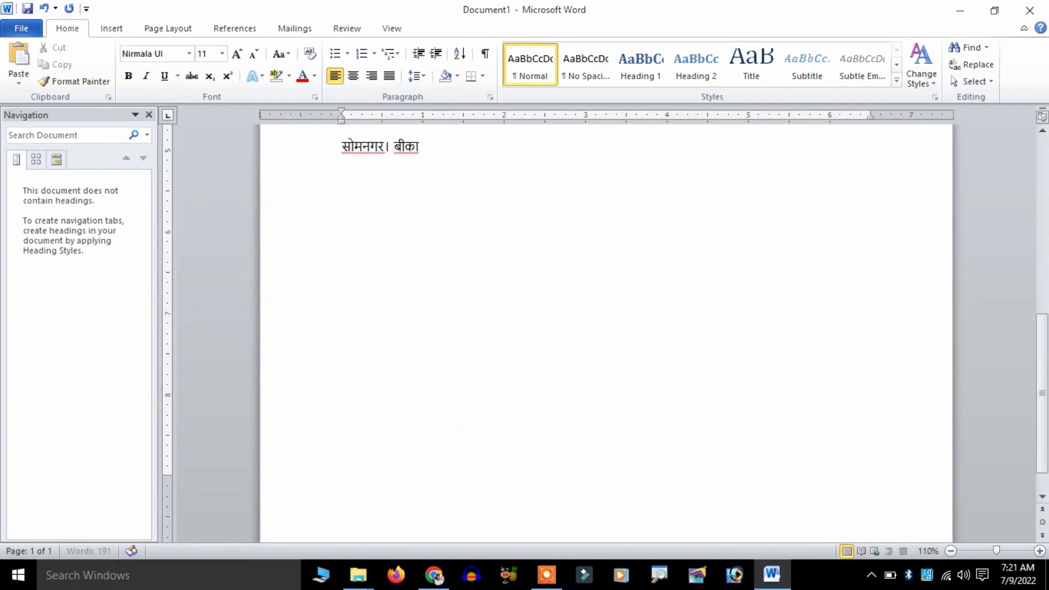
pyautogui.hotkey('shift', 'Up')
pyautogui.hotkey('shift', 'Up')
pyautogui.hotkey('shift', 'Up')
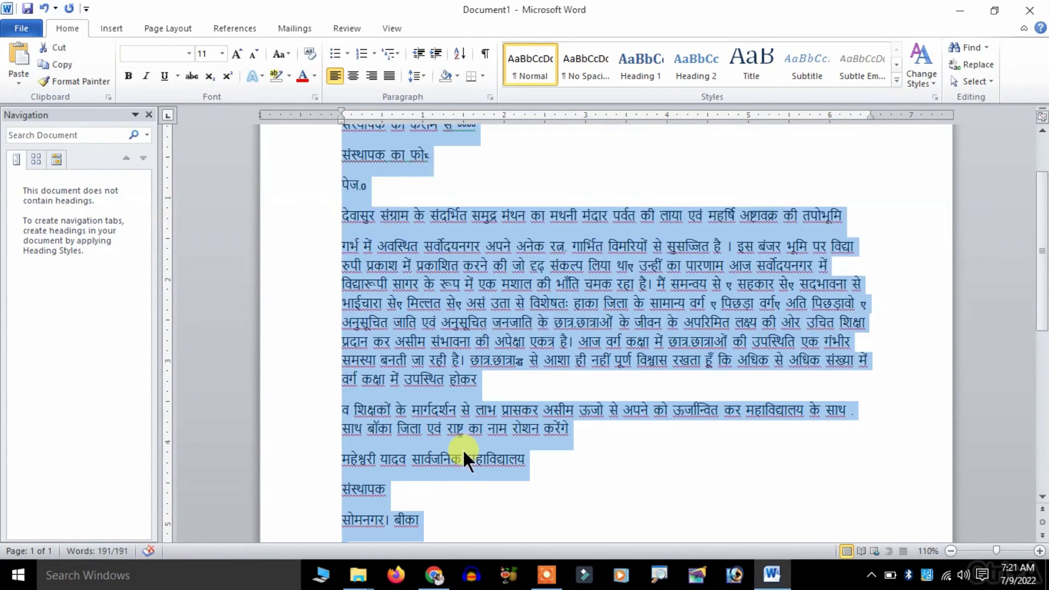
pyautogui.hotkey('ctrl', 'v')
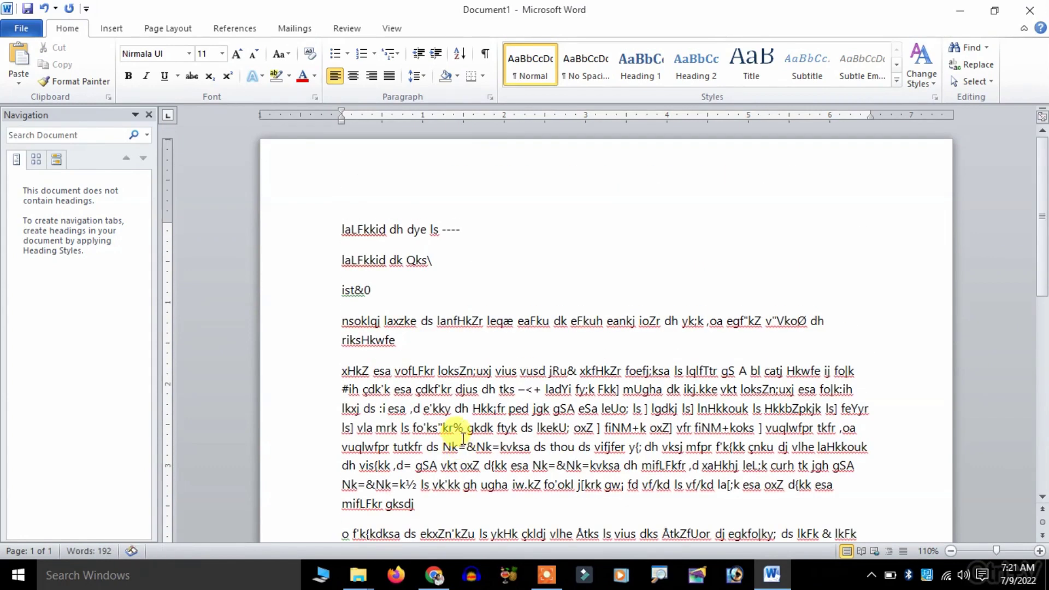
# - Format the whole document text in Kruti Dev 011 at size 14
pyautogui.hotkey('ctrl', 'a')
pyautogui.scroll(-2, 463, 437)
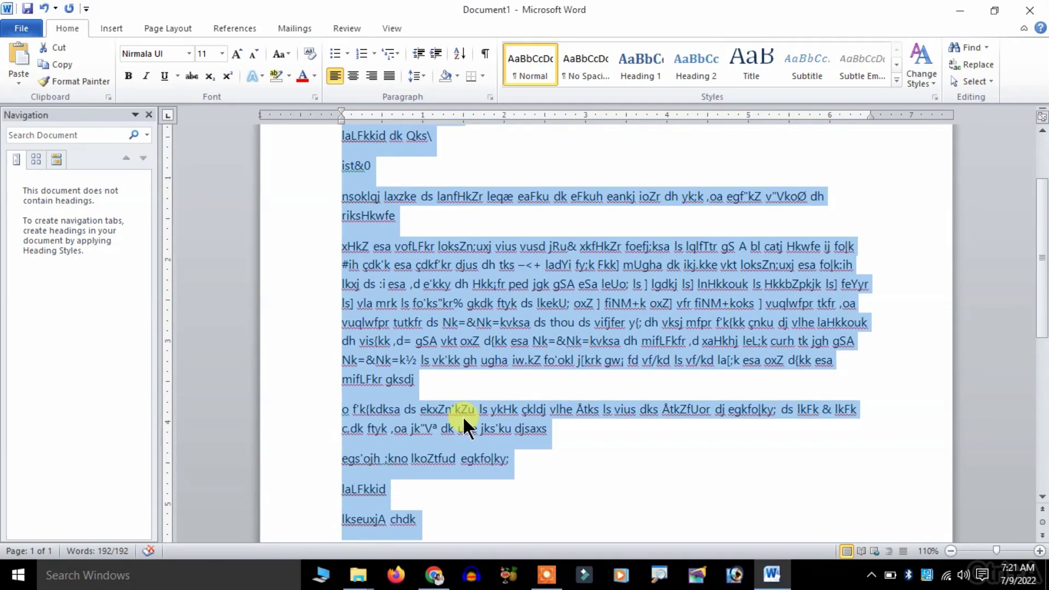
pyautogui.click(187, 53)
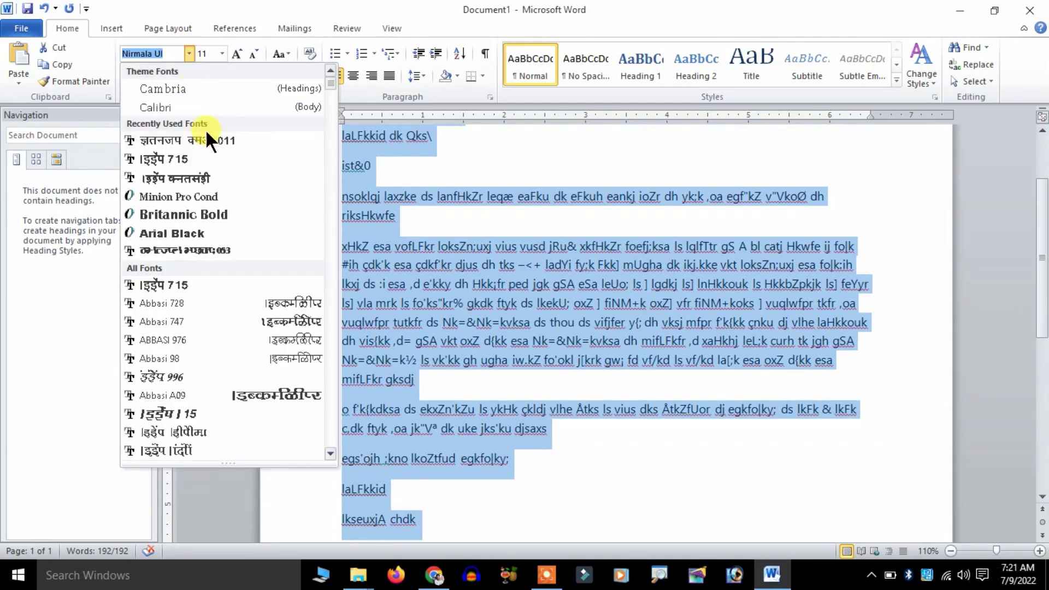
pyautogui.click(206, 138)
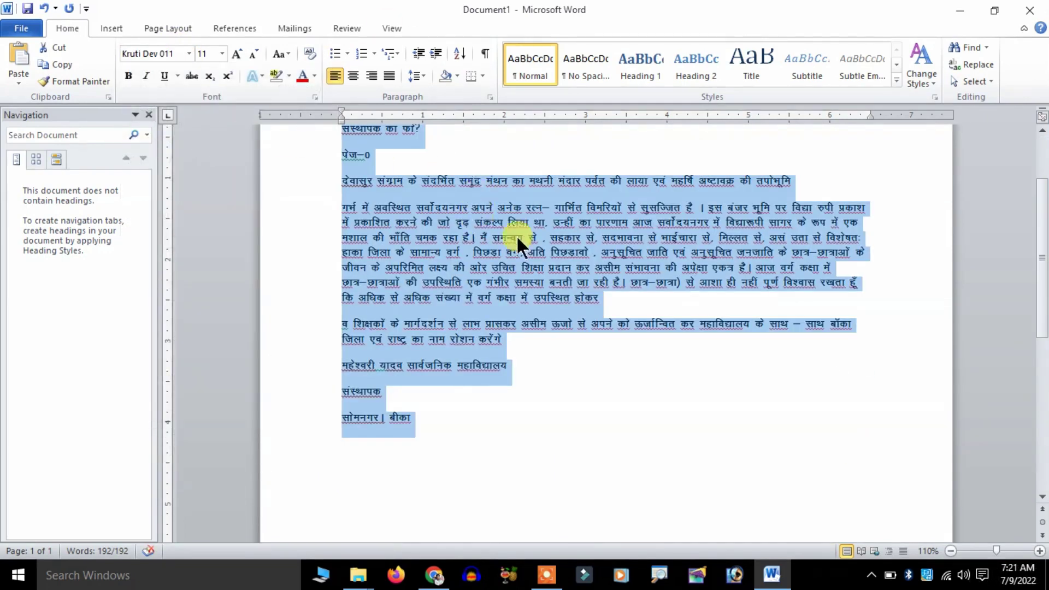
pyautogui.scroll(4, 651, 305)
pyautogui.scroll(8, 411, 288)
pyautogui.scroll(3, 411, 287)
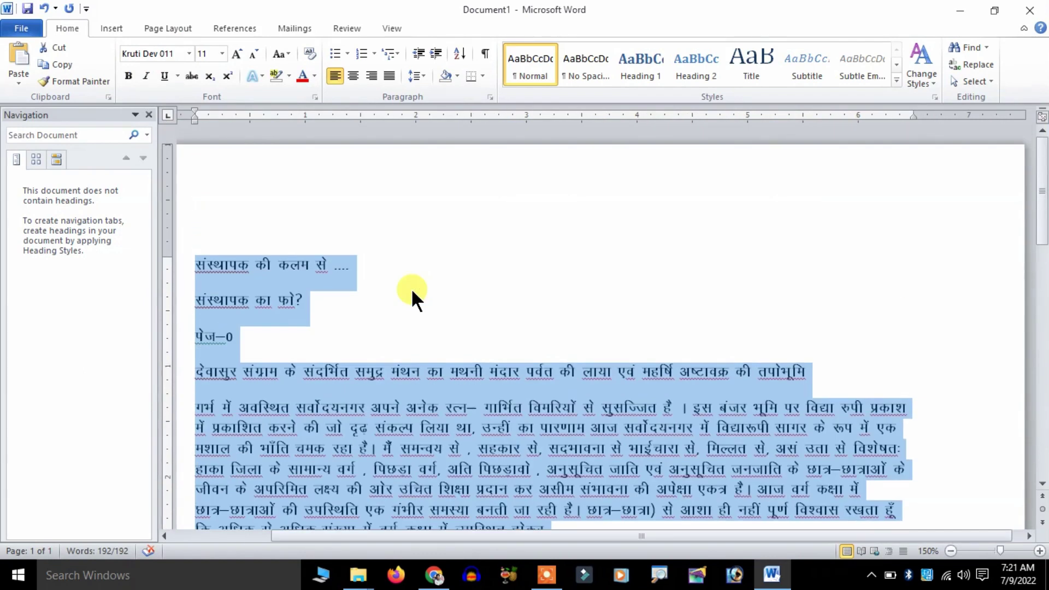
pyautogui.scroll(-1, 411, 287)
pyautogui.click(236, 53)
pyautogui.click(236, 54)
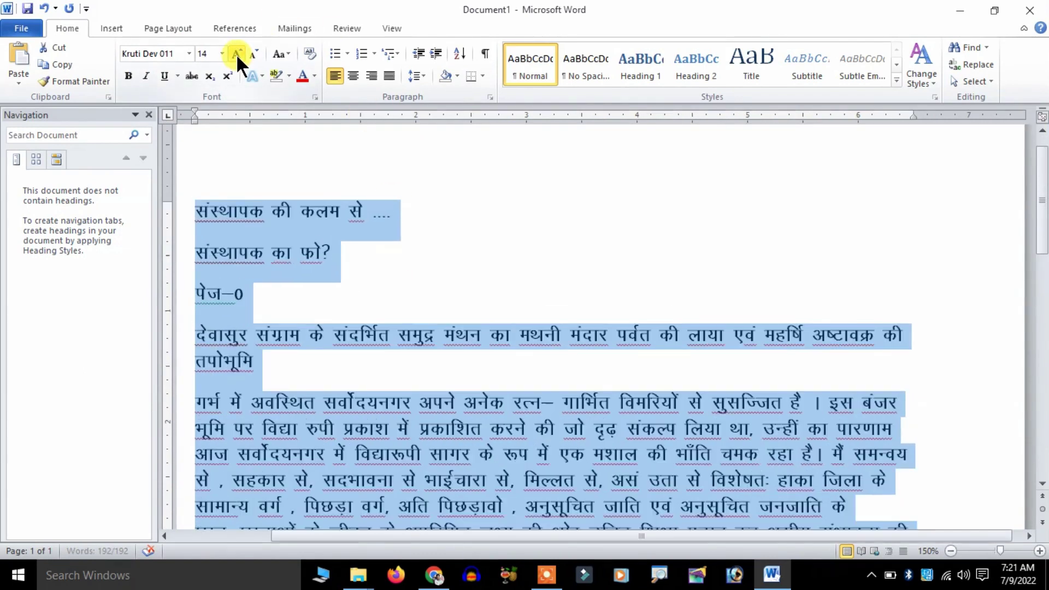
pyautogui.scroll(-3, 441, 377)
pyautogui.click(436, 366)
# - Retype the last line as सोनमनगर ('lksueuxj' in Krutidev) under संस्थापक
pyautogui.scroll(-1, 556, 373)
pyautogui.scroll(-2, 560, 383)
pyautogui.moveTo(314, 470); pyautogui.dragTo(197, 470)
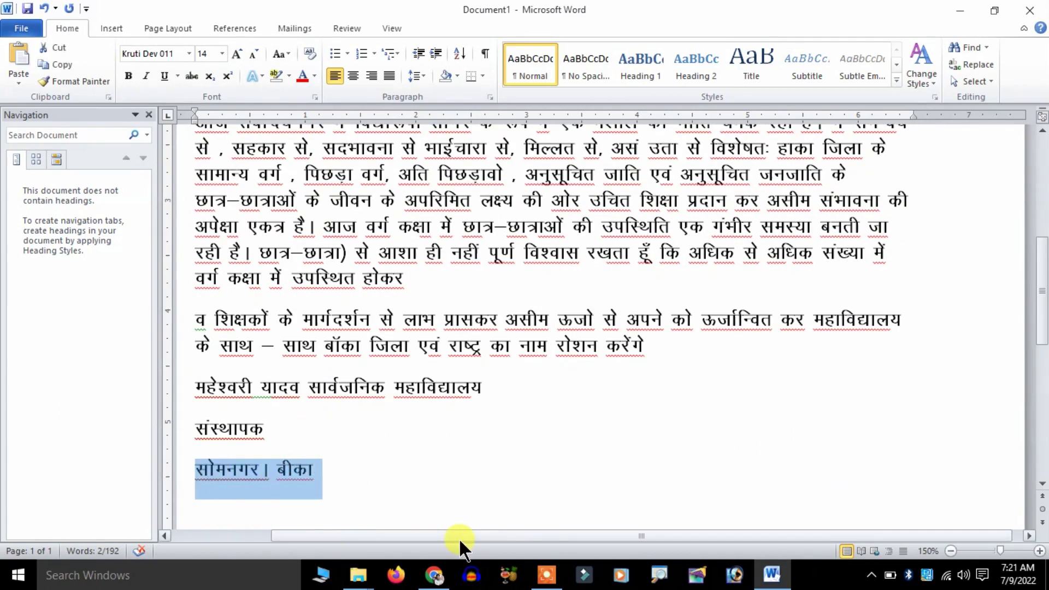
pyautogui.write('lksue')
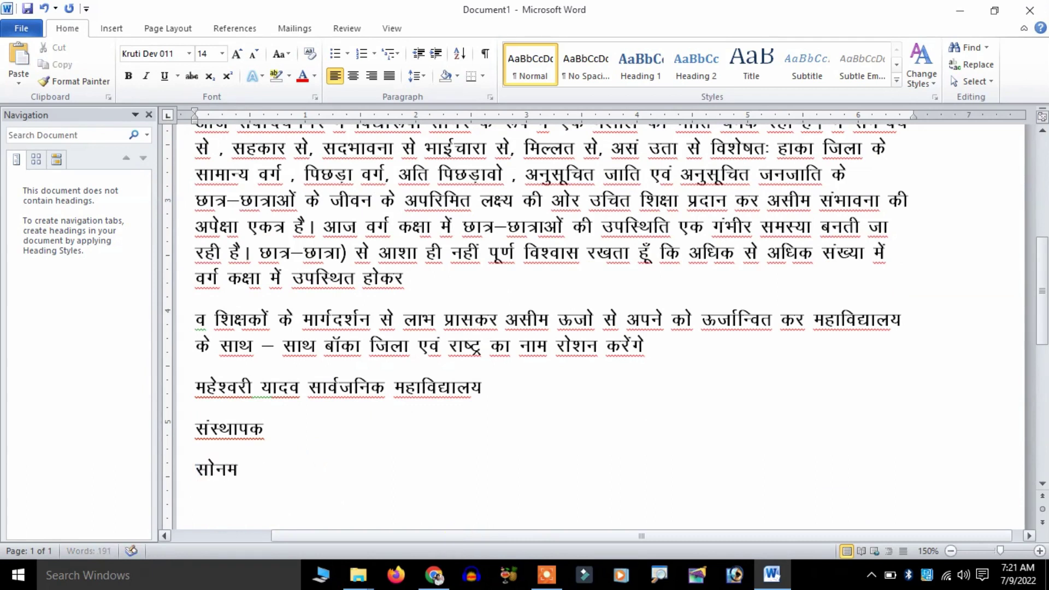
pyautogui.write('ux')
pyautogui.write('j')
pyautogui.click(433, 429)
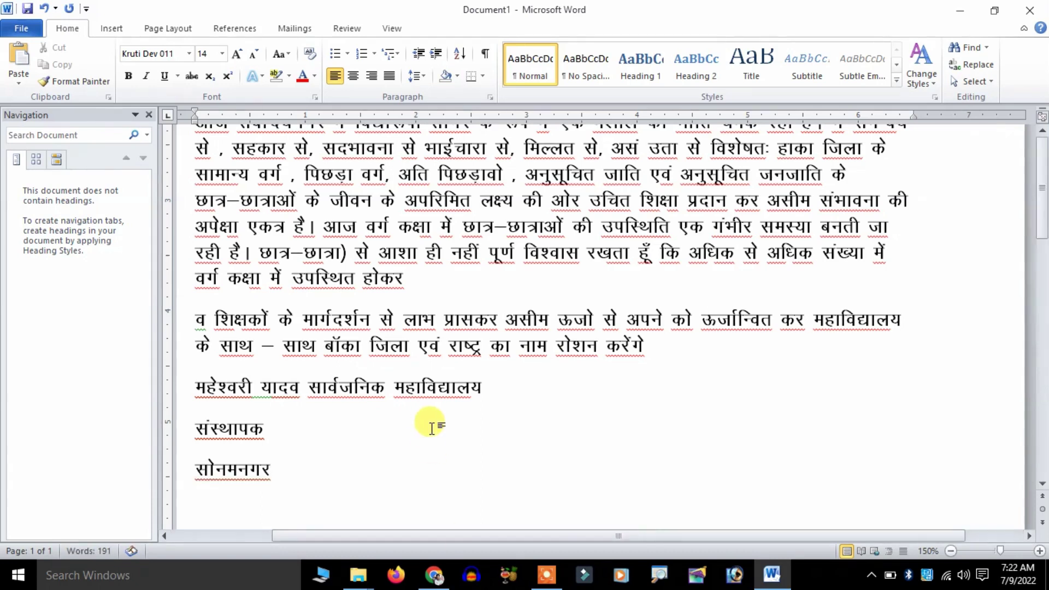
pyautogui.keyDown('ctrl'); pyautogui.scroll(1, 433, 428); pyautogui.keyUp('ctrl')
pyautogui.keyDown('ctrl'); pyautogui.scroll(-5, 426, 425); pyautogui.keyUp('ctrl')
pyautogui.scroll(4, 567, 418)
pyautogui.scroll(5, 578, 421)
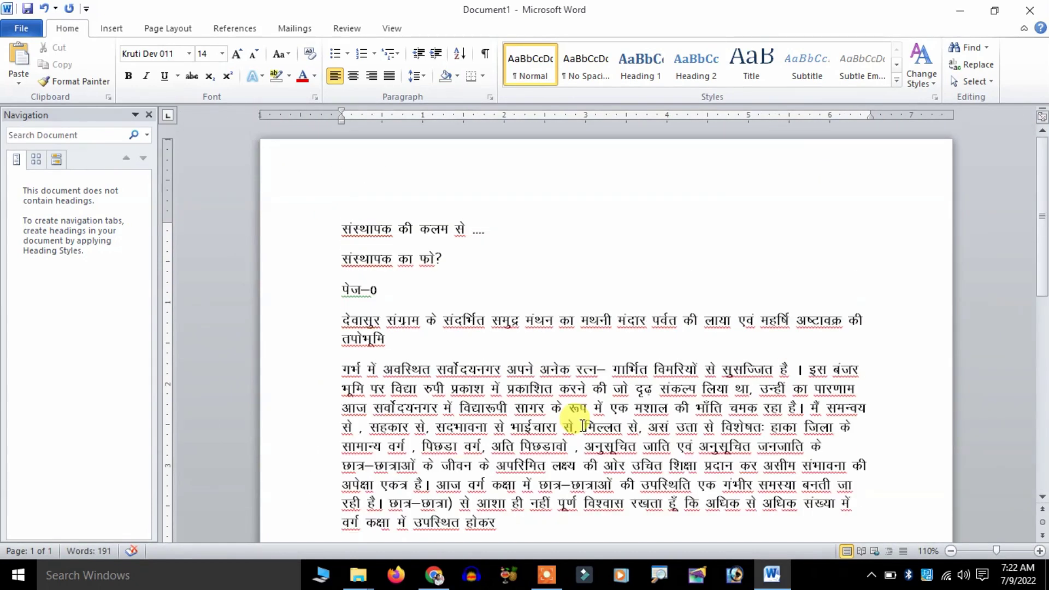